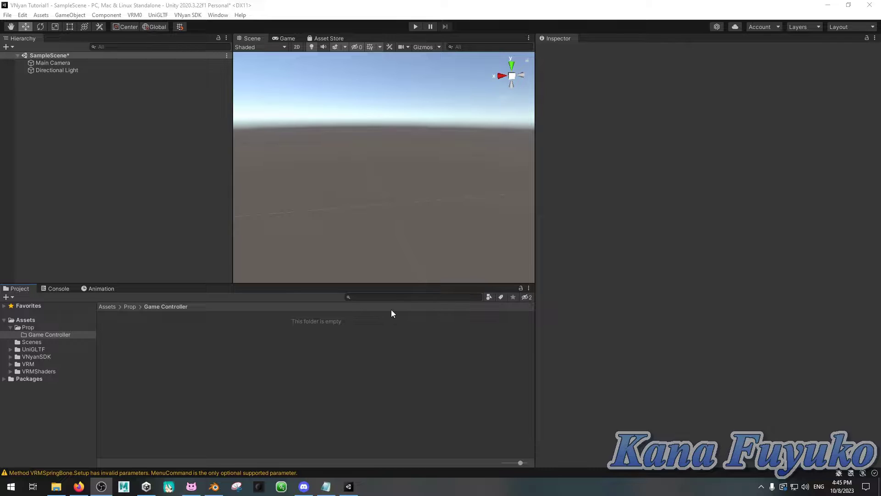
Step: Switch to Blender to inspect the game controller model from the front, and return to the Unity project
left_click(214, 487)
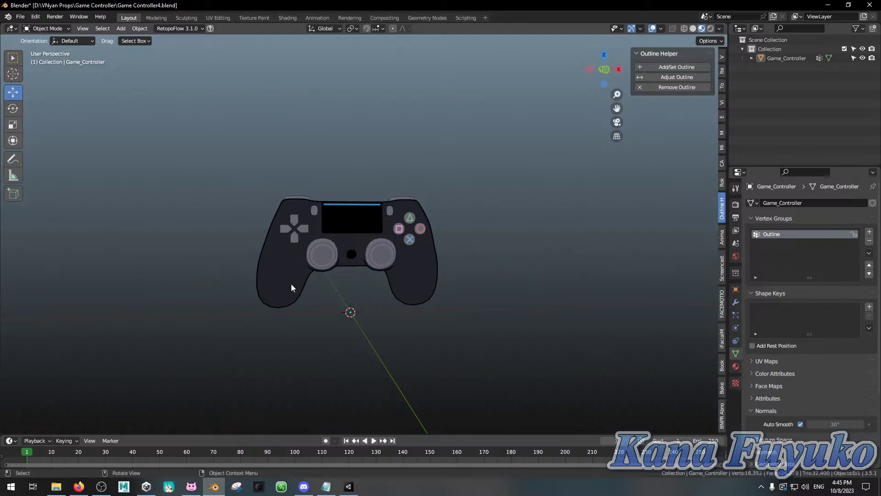
middle_click_drag(388, 225, 360, 335)
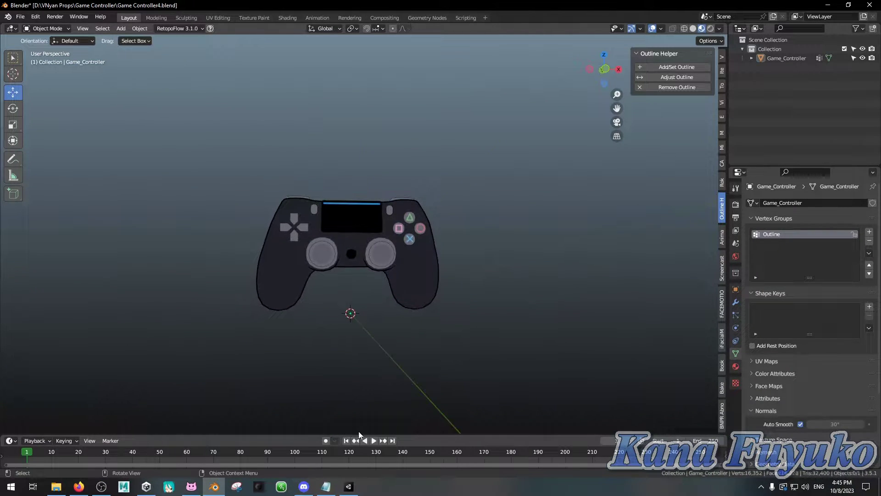
left_click(356, 491)
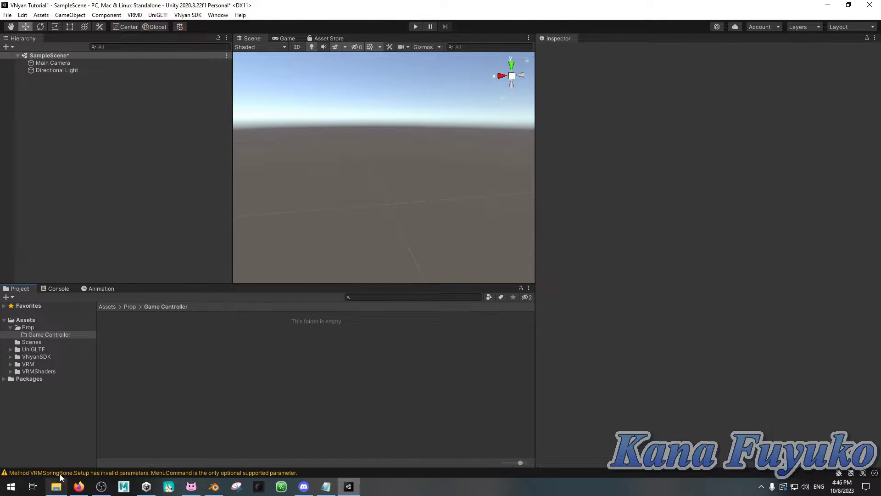
Step: Import the Tex folder and Game Controller.fbx from the VNyan Props files into the project's Prop/Game Controller folder
left_click(56, 490)
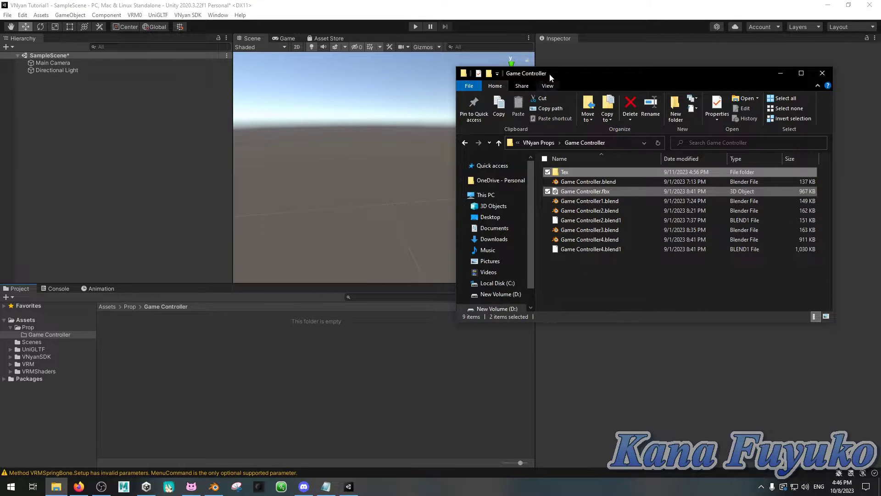
left_click_drag(551, 75, 574, 84)
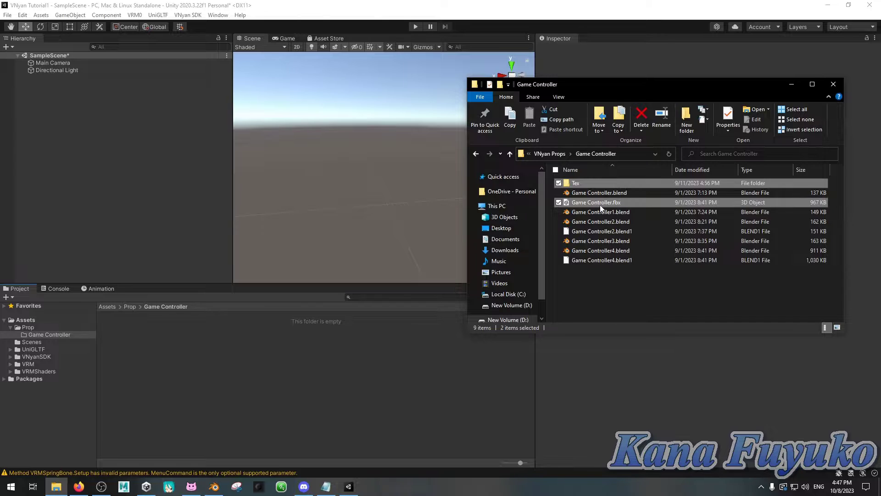
left_click_drag(601, 208, 223, 364)
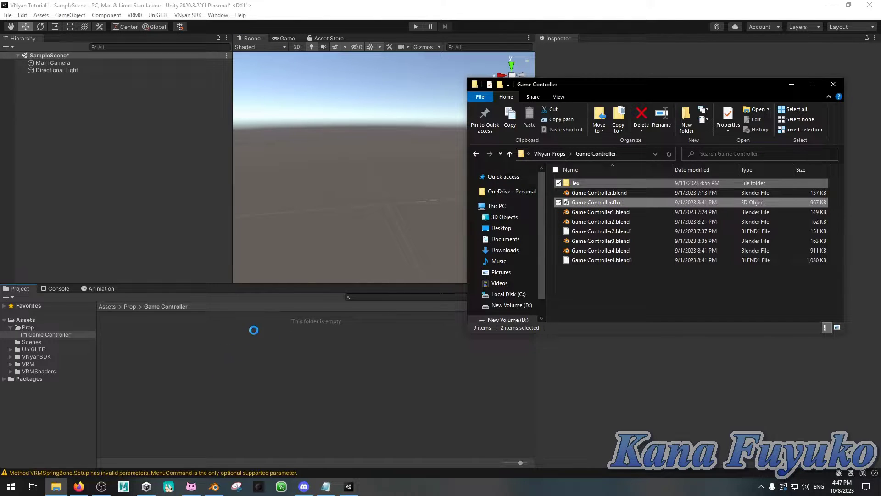
left_click(184, 358)
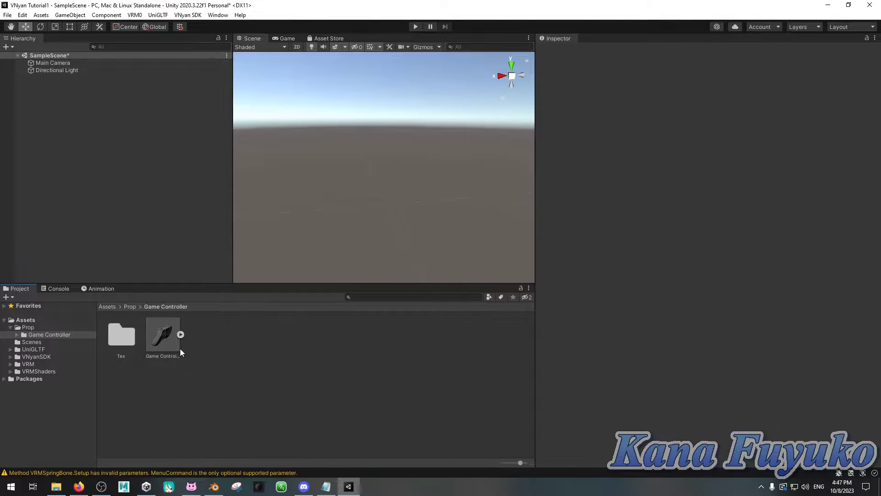
right_click(220, 360)
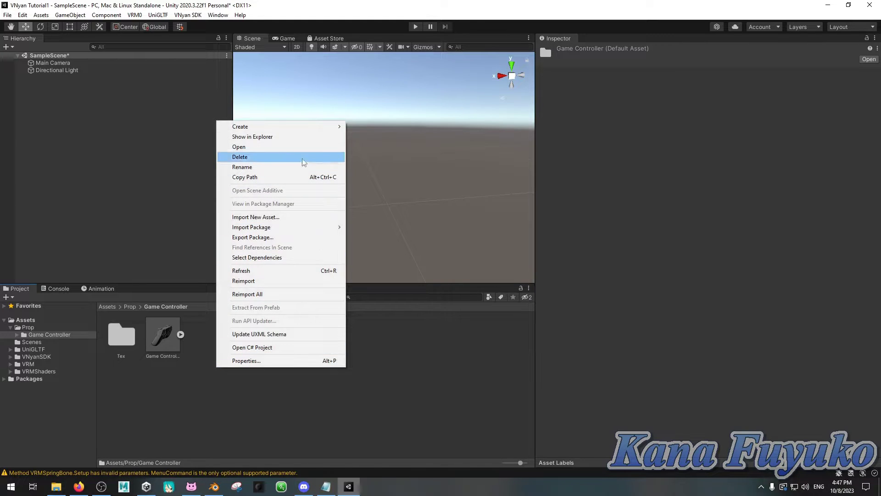
mouse_move(315, 130)
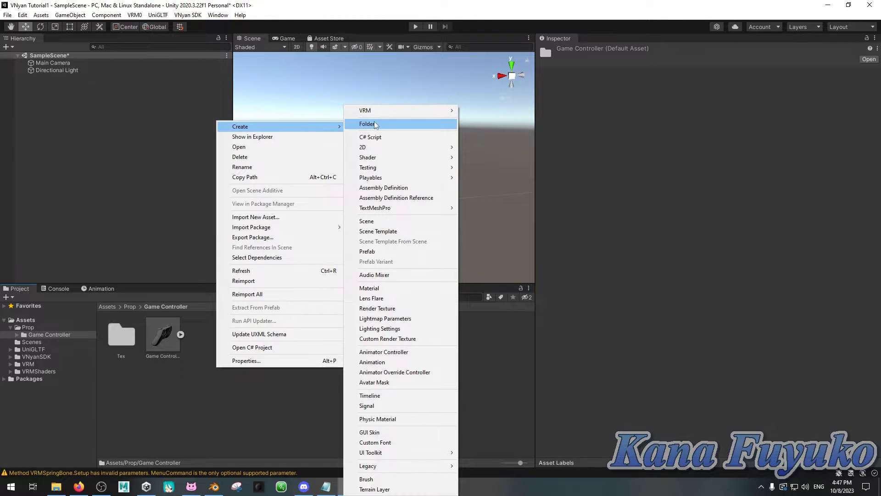
left_click(142, 357)
left_click(108, 306)
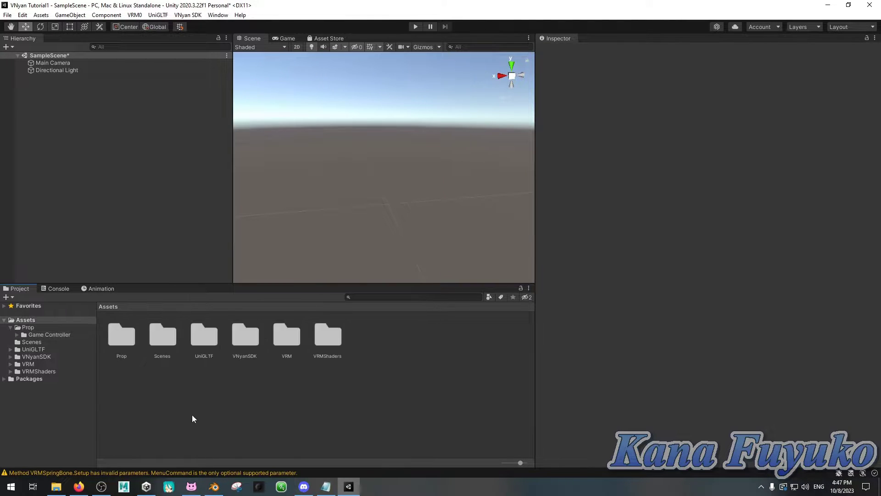
right_click(192, 397)
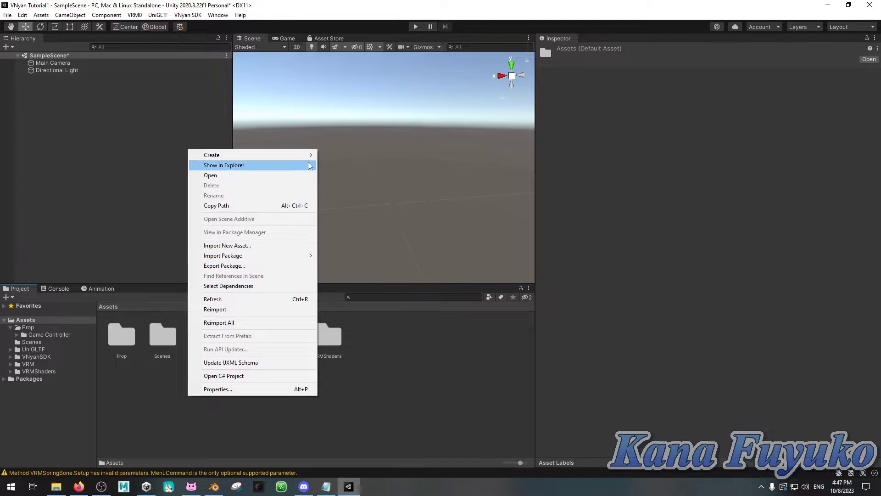
mouse_move(257, 155)
left_click(120, 348)
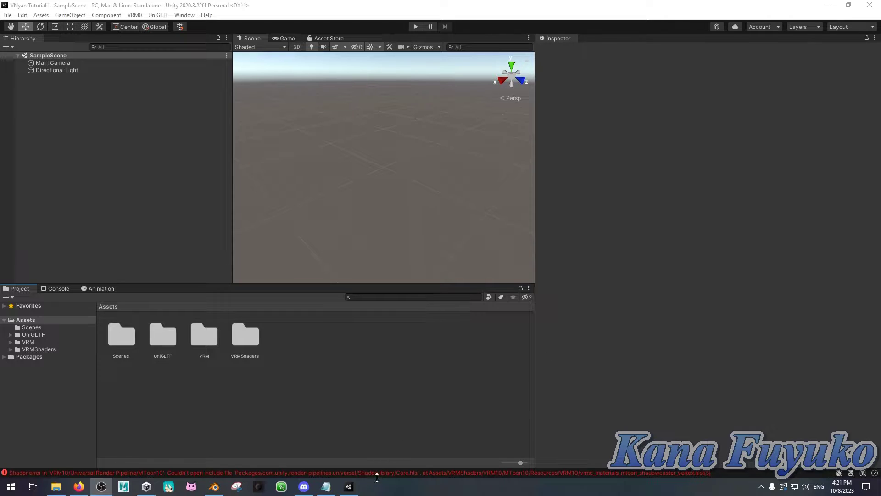
Step: Import VNyanSDK0.0.17.unitypackage from the VNyan Addons folder into the project's Assets and check the VNyanSDK folder
left_click(347, 385)
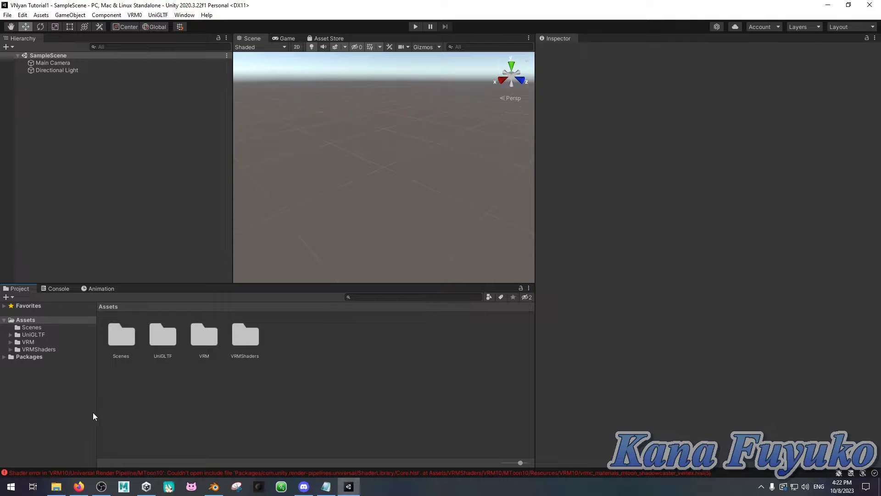
left_click(58, 482)
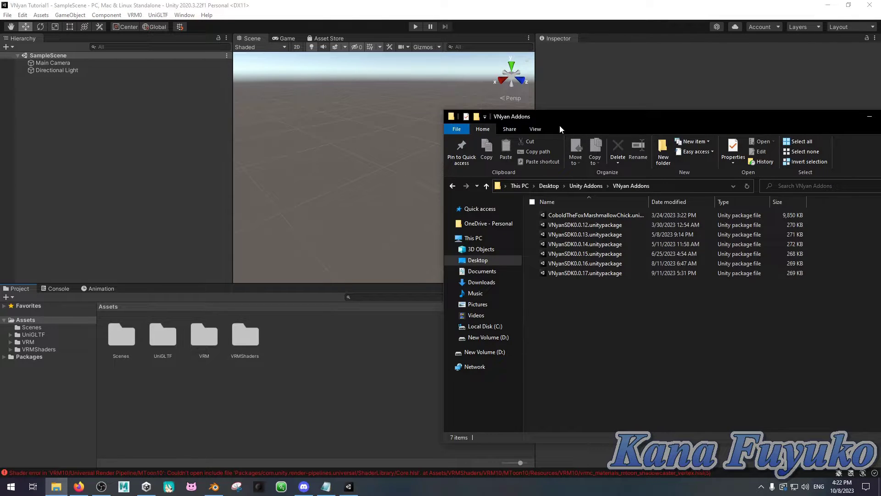
left_click_drag(554, 116, 512, 76)
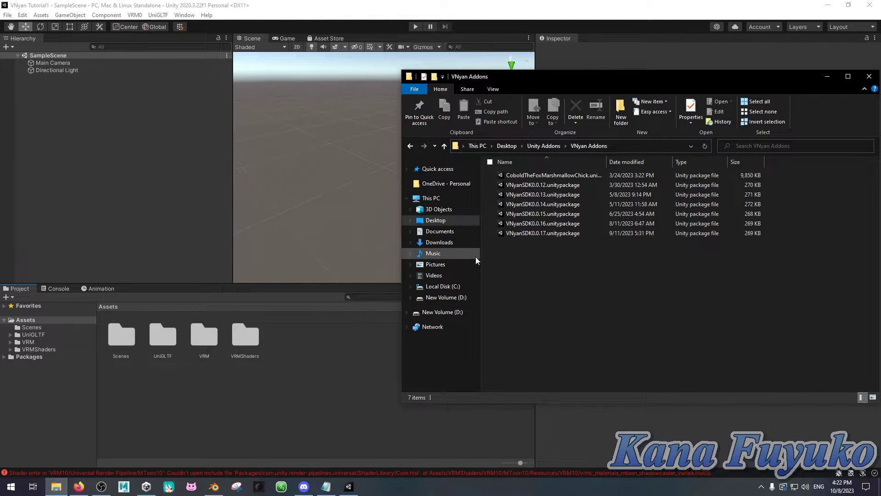
left_click_drag(547, 235, 368, 405)
left_click_drag(295, 393, 297, 388)
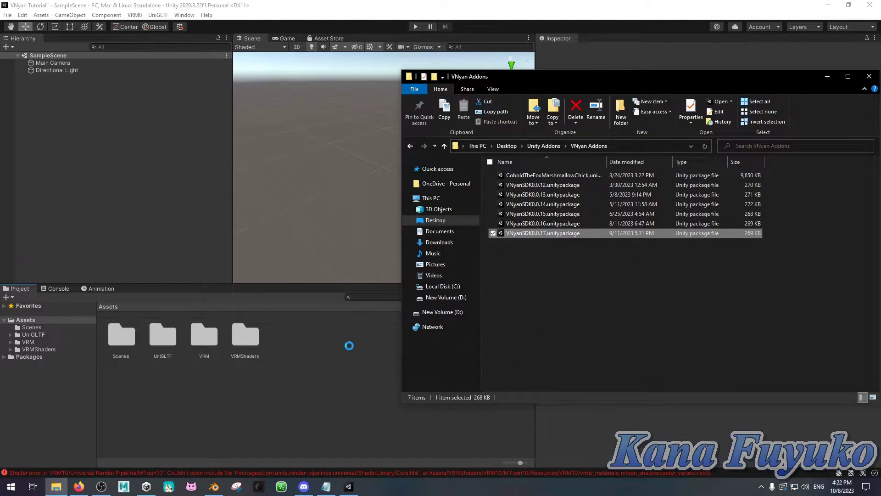
left_click(382, 424)
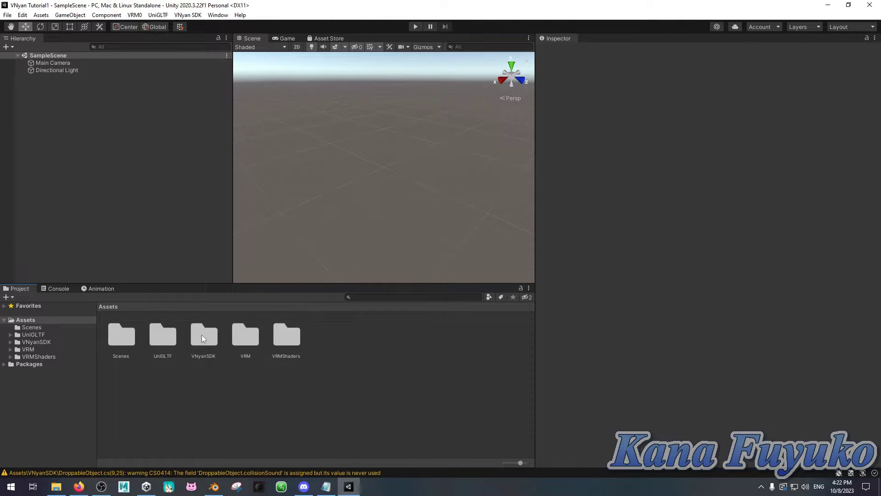
left_click(202, 335)
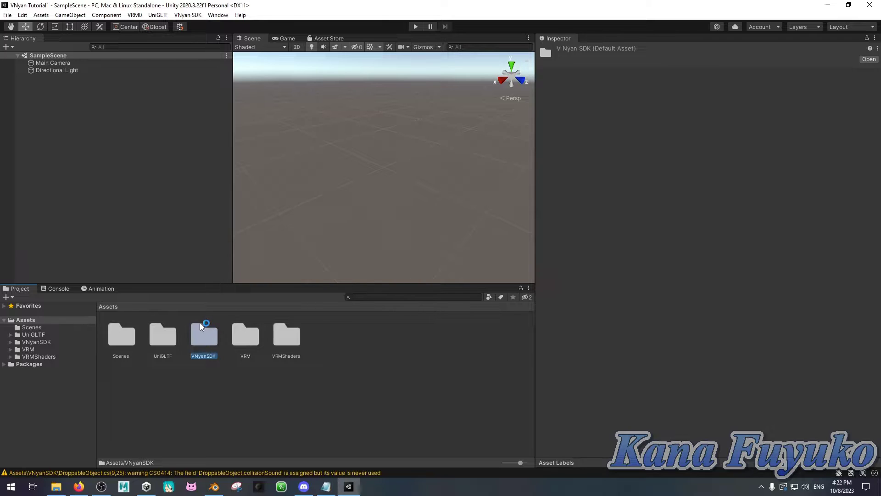
left_click(214, 364)
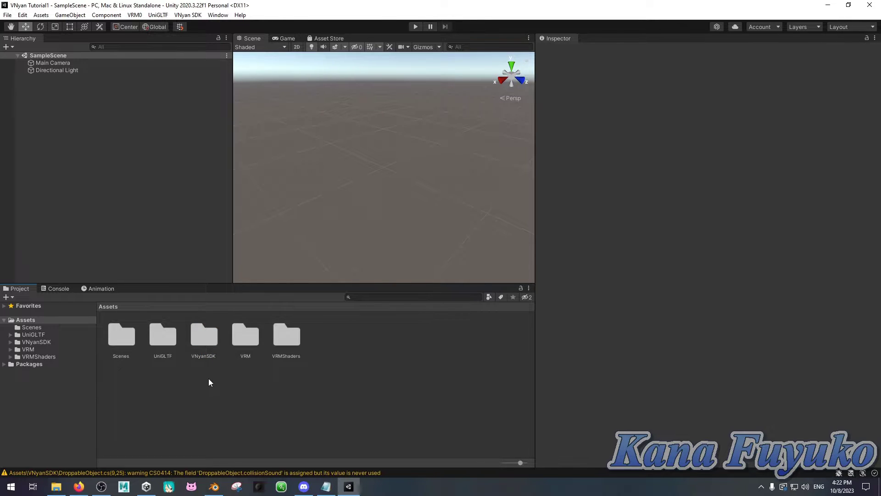
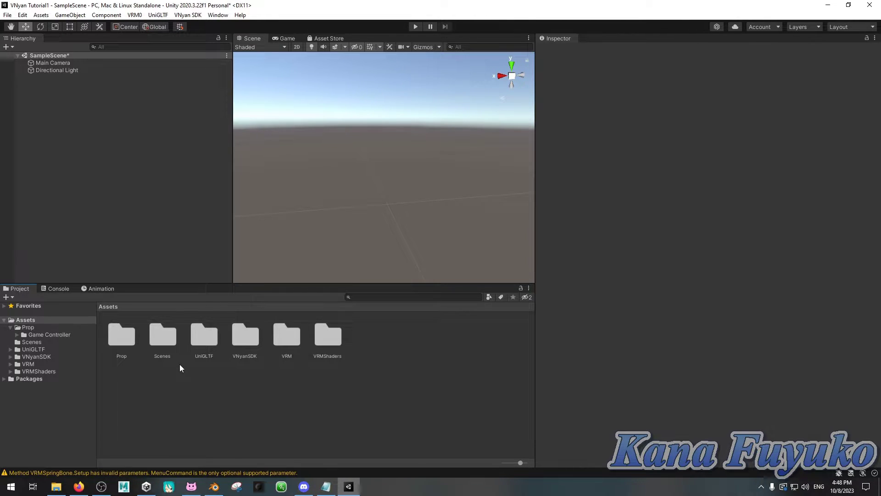
Step: Open the Prop/Game Controller folder and display the material import settings of the Game Controller model
double_click(111, 332)
double_click(111, 332)
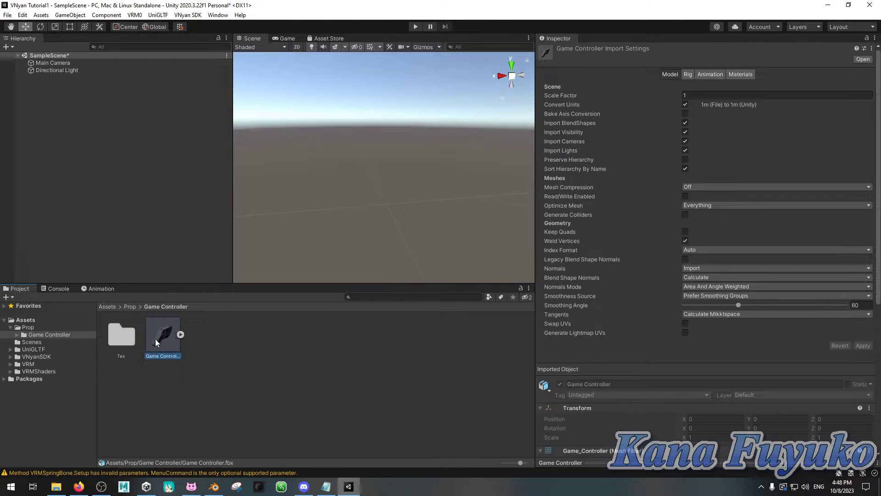
left_click(741, 74)
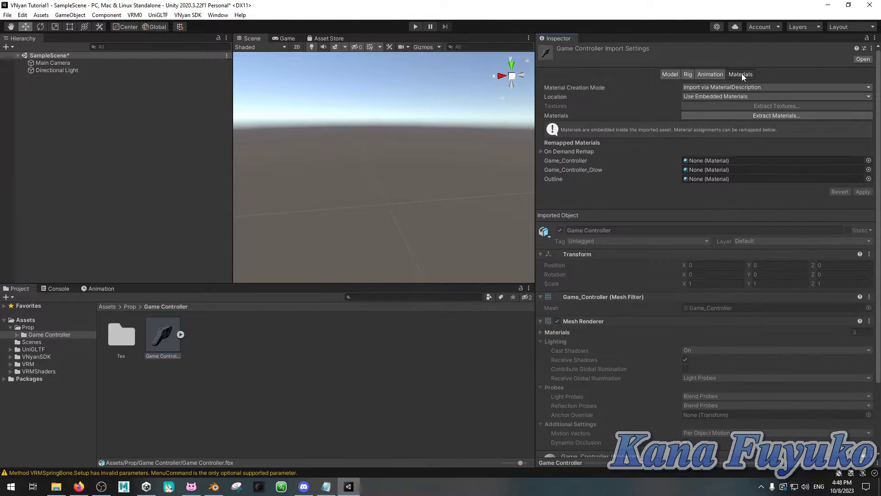
Step: Extract the model's materials into a new folder named Materials inside the Game Controller folder
left_click(746, 115)
right_click(296, 172)
left_click(270, 186)
right_click(271, 187)
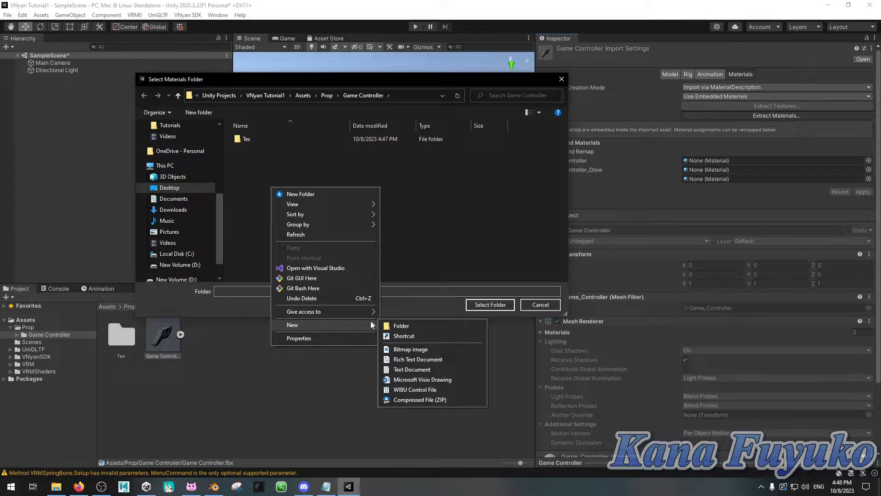
mouse_move(373, 328)
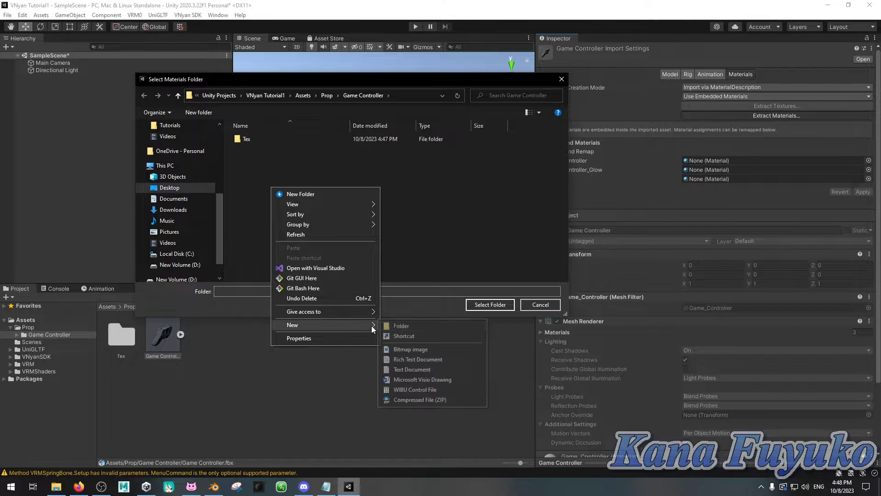
left_click(400, 326)
type("Materials")
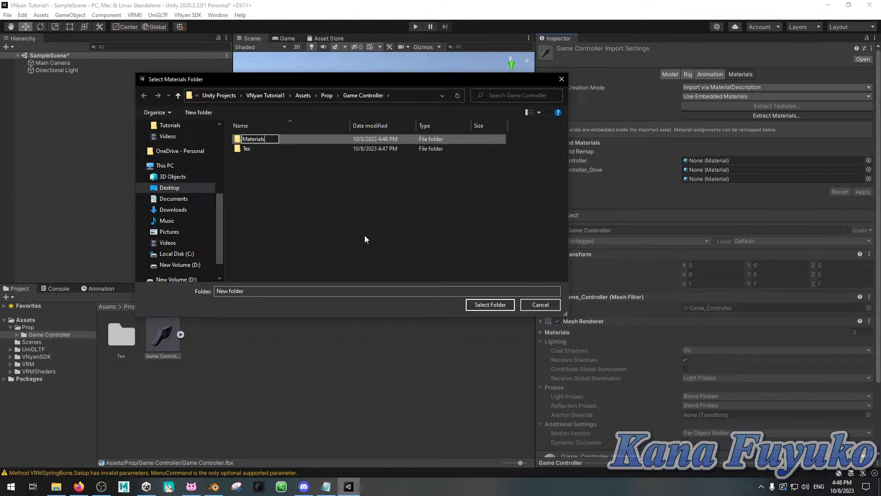
key("Return")
double_click(282, 139)
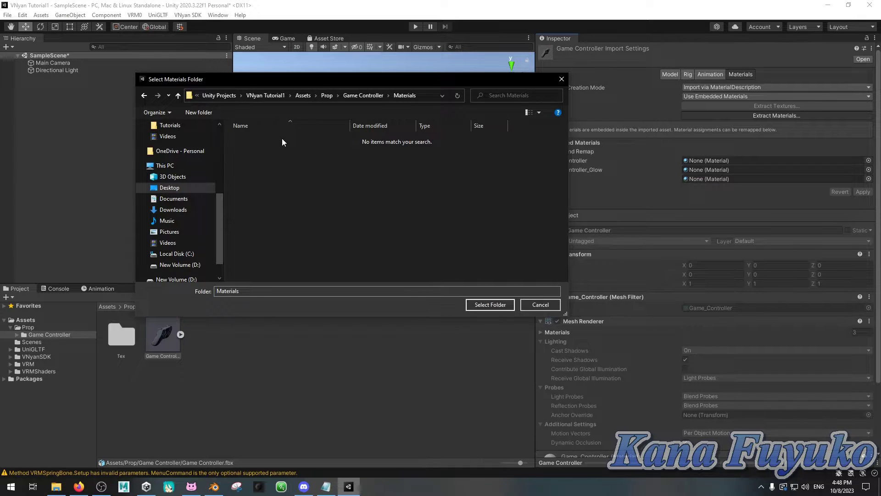
left_click(489, 304)
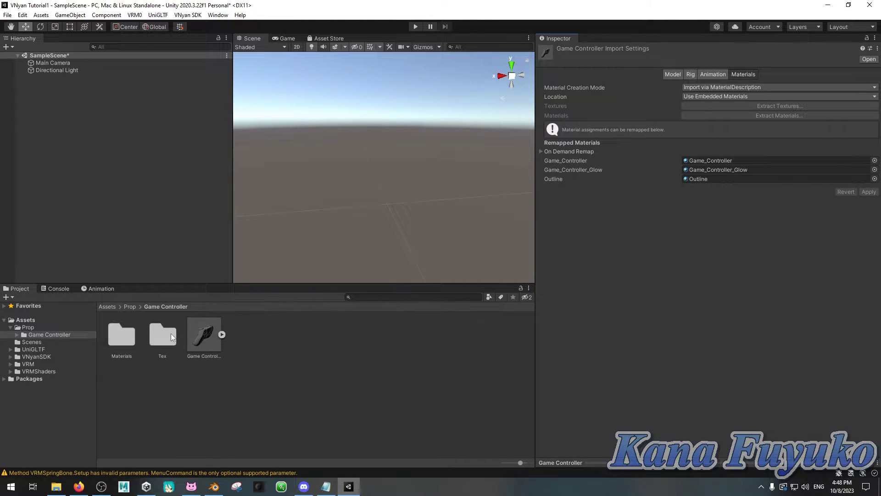
Step: Change the shader of all three extracted materials in the Materials folder to VRM/MToon
double_click(117, 329)
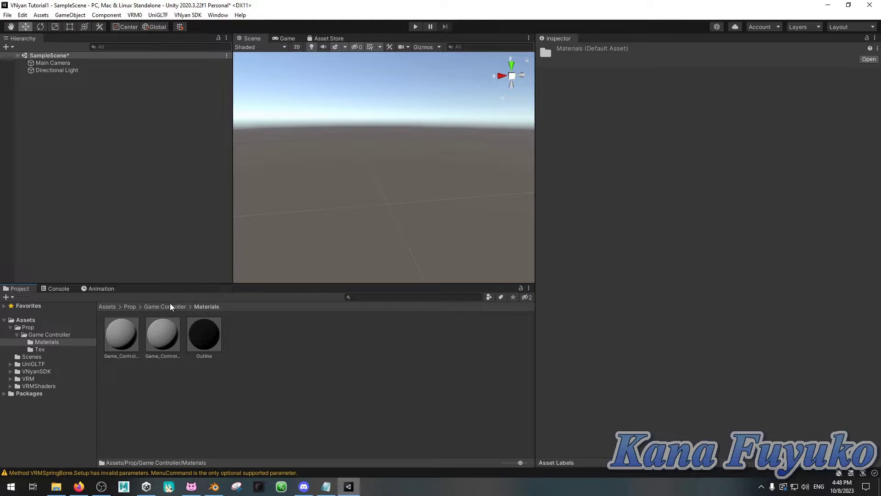
left_click(130, 330)
key("ctrl+a")
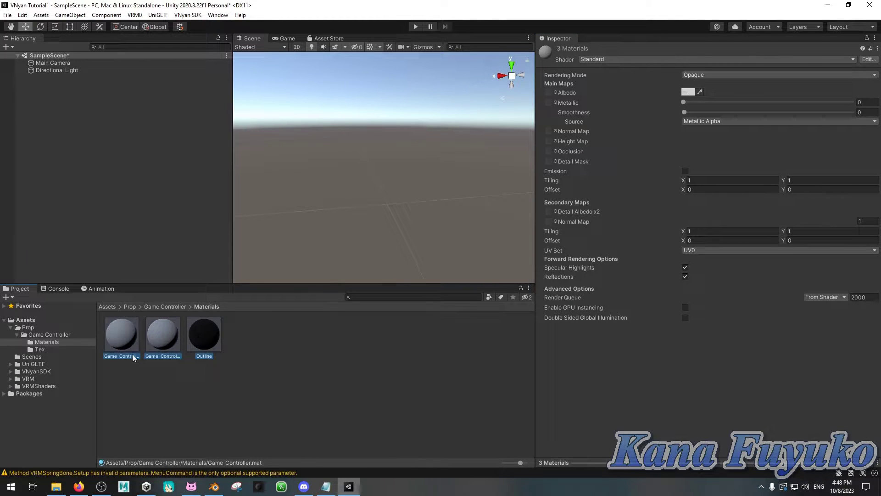
left_click(614, 59)
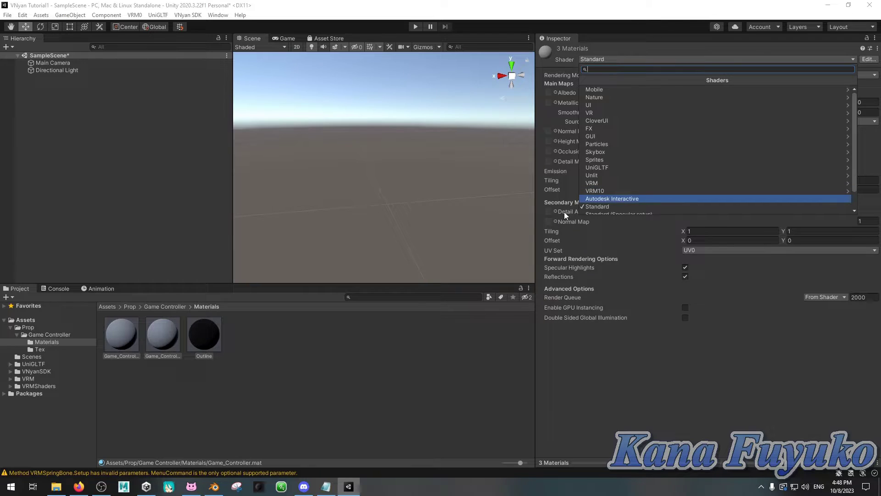
left_click(597, 182)
left_click(605, 86)
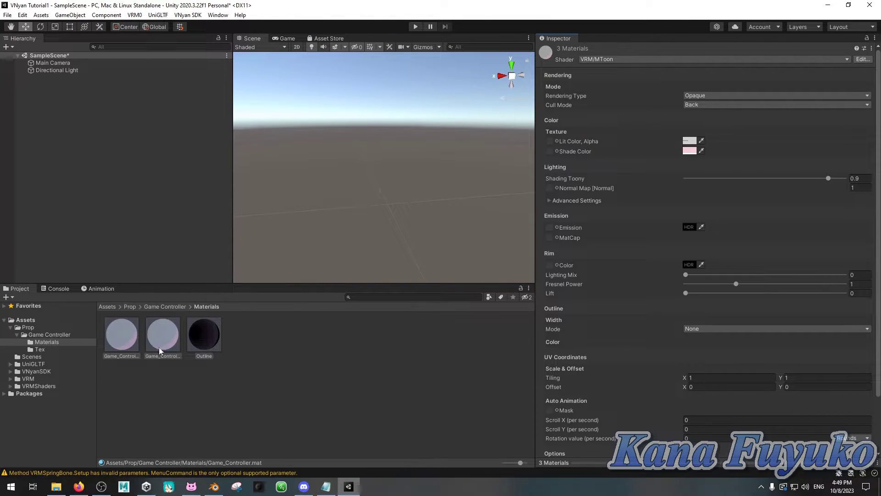
Step: Set the Outline material's shade color to black (000000)
left_click(212, 330)
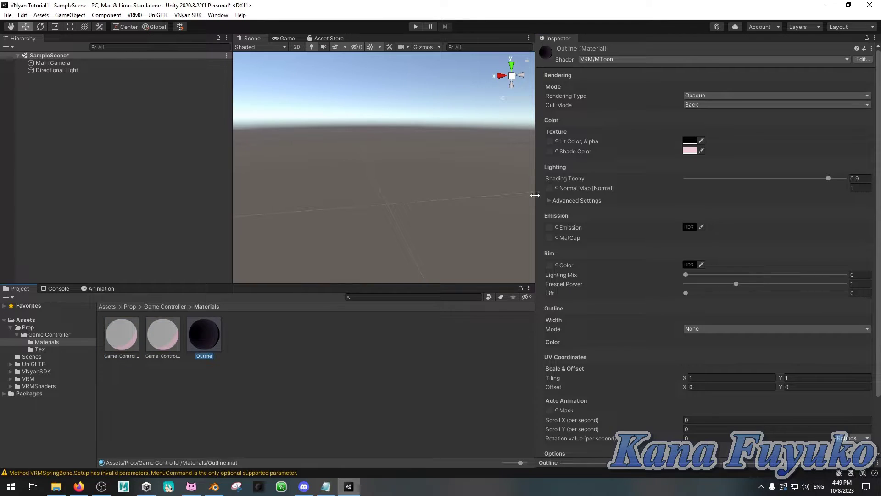
left_click(690, 152)
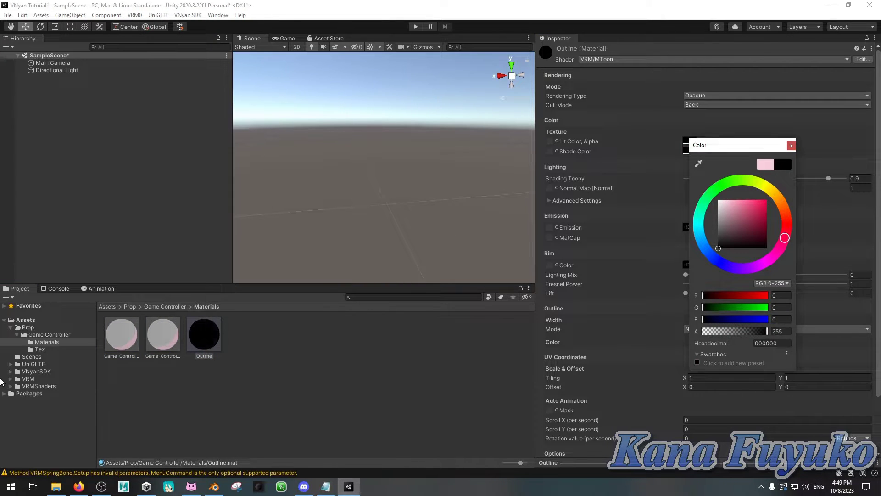
Step: Assign the texture in the Tex folder to both Lit Color and Shade Color of the two Game_Controller materials
left_click(127, 338)
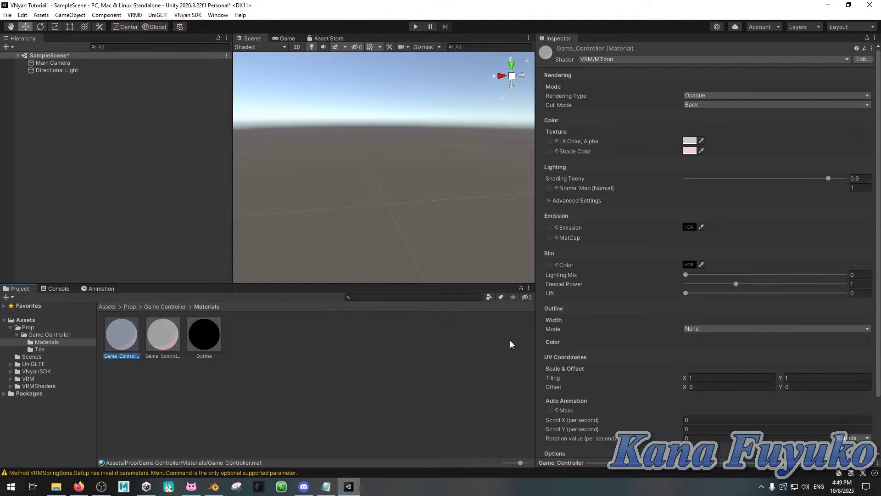
left_click(156, 328, "ctrl")
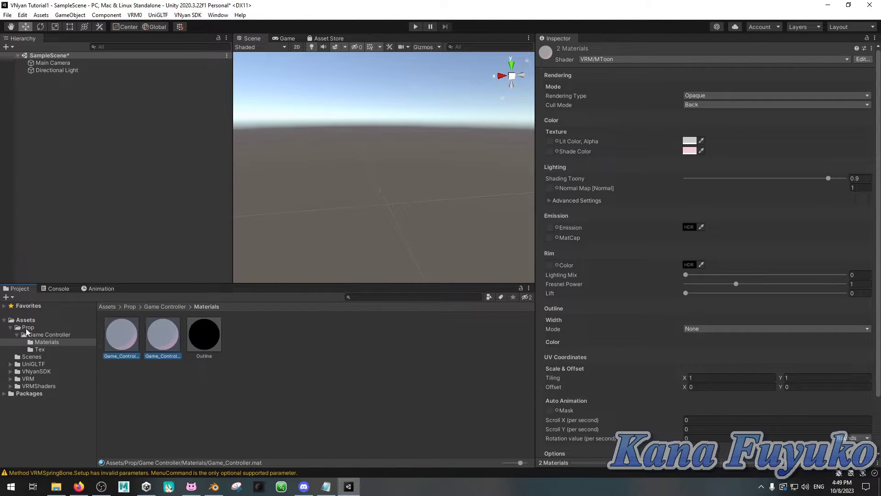
left_click(35, 348)
left_click_drag(120, 337, 548, 141)
left_click_drag(122, 345, 556, 151)
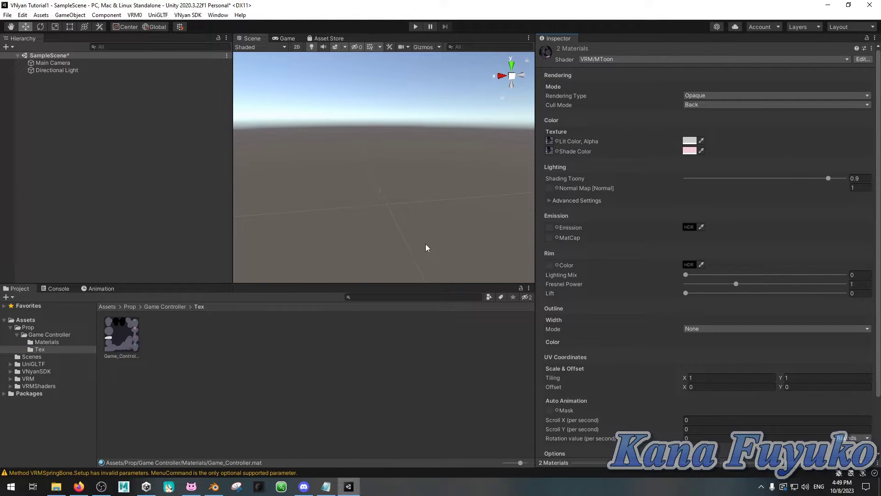
Step: Place the Game Controller model from the Game Controller folder into the scene and inspect it up close
left_click(165, 307)
scroll(676, 167, "down", 3)
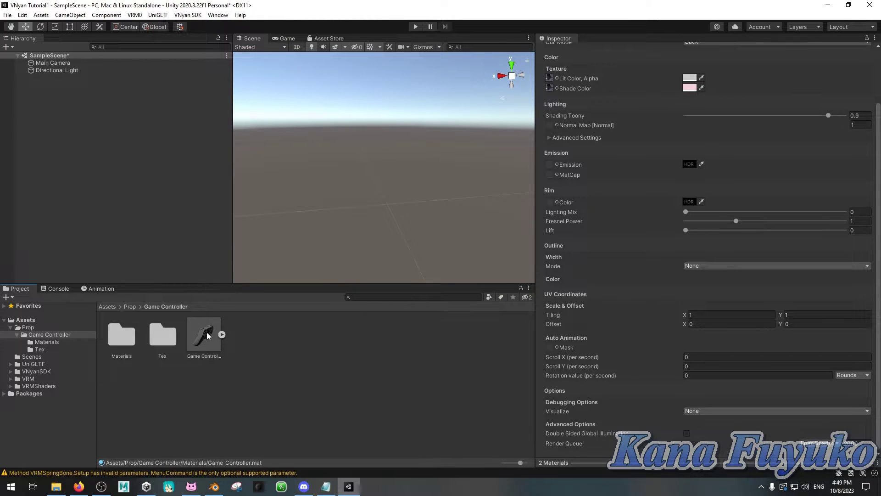
left_click_drag(210, 339, 102, 106)
key("f")
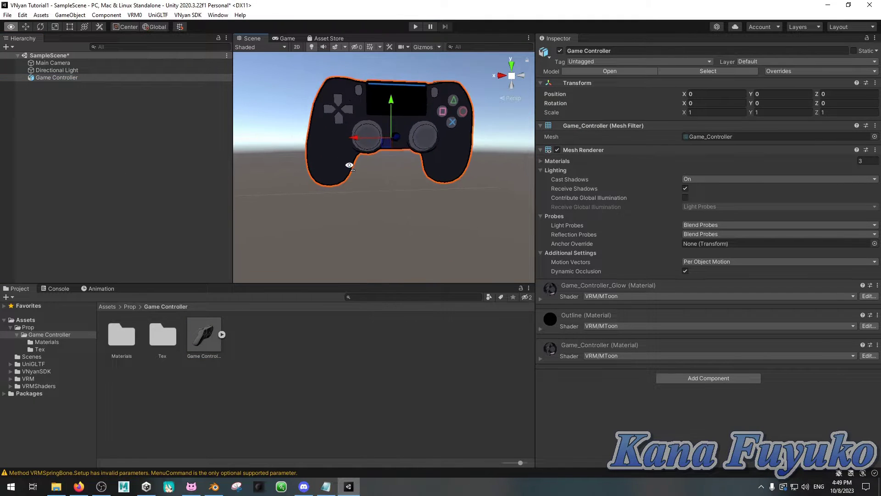
left_click_drag(411, 134, 390, 138, "alt")
scroll(390, 137, "up", 5)
scroll(317, 151, "down", 5)
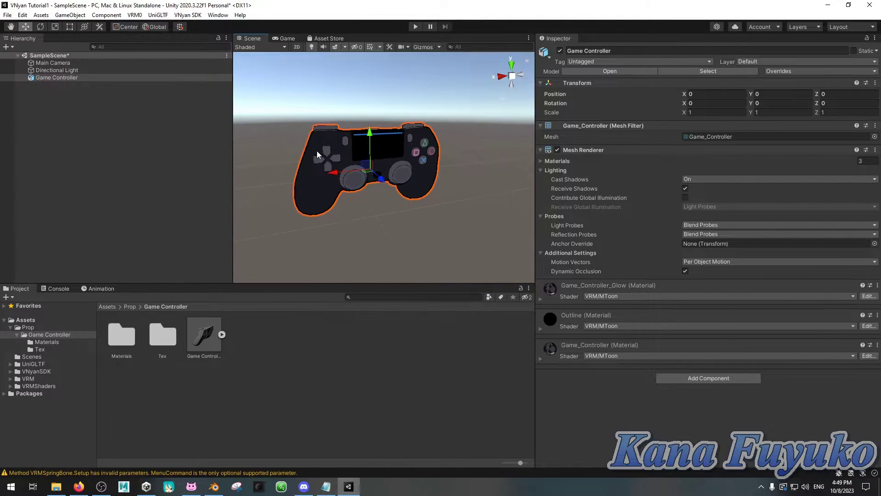
Step: Set the Scale Factor in the Game Controller model's import settings to 0.3 and apply it
left_click(199, 340)
left_click_drag(310, 215, 313, 138, "alt")
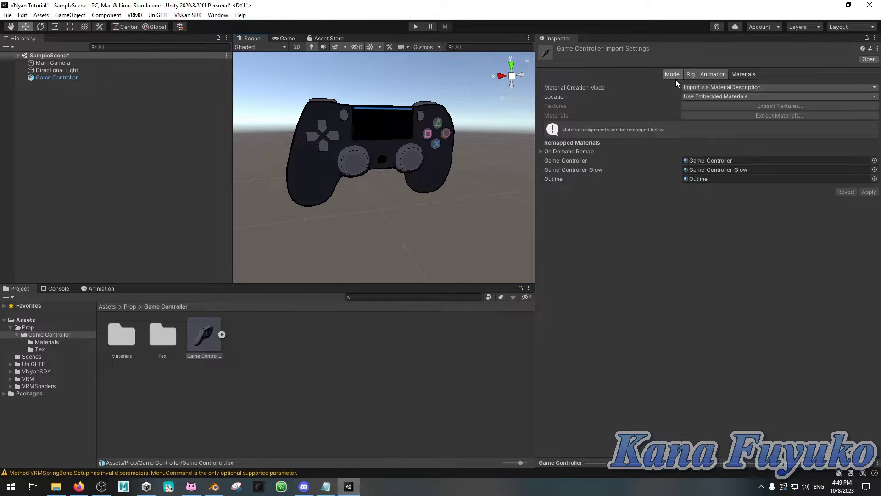
left_click(674, 76)
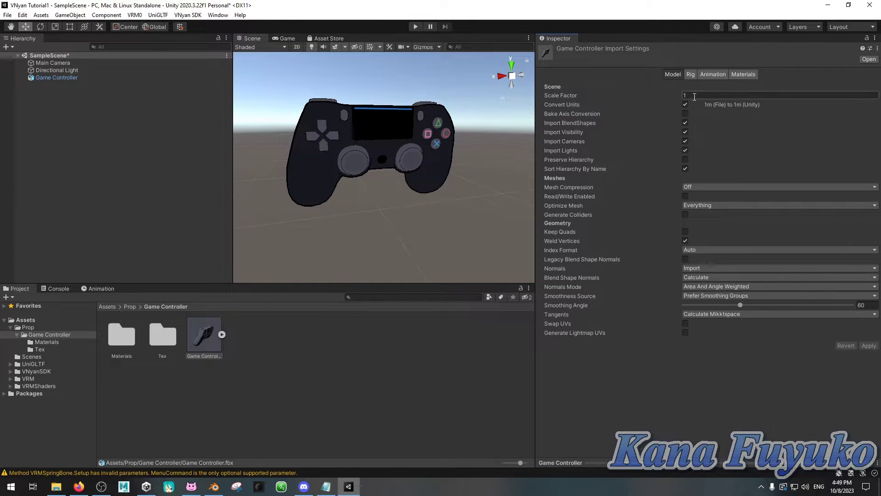
left_click(686, 96)
type("0.3")
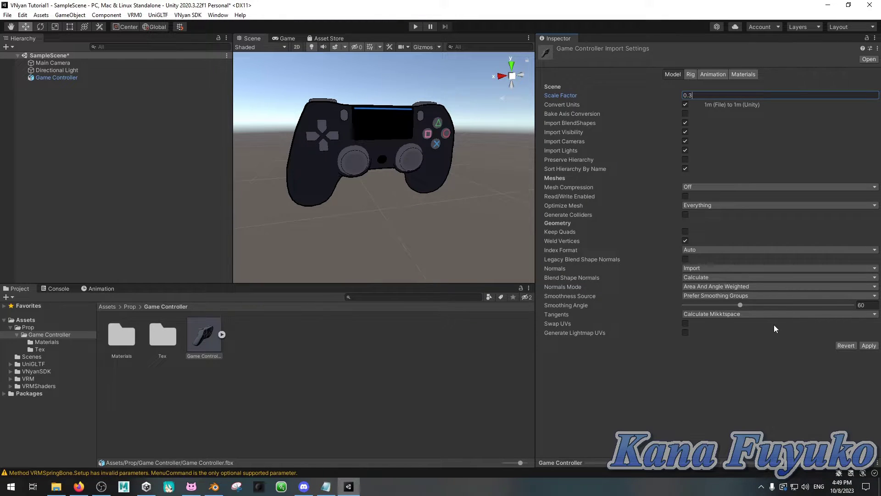
left_click(865, 347)
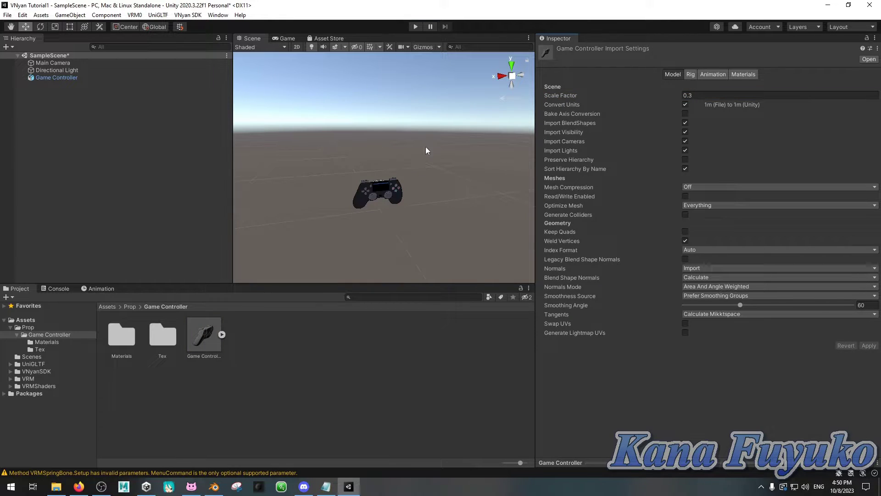
left_click_drag(482, 146, 321, 184, "alt")
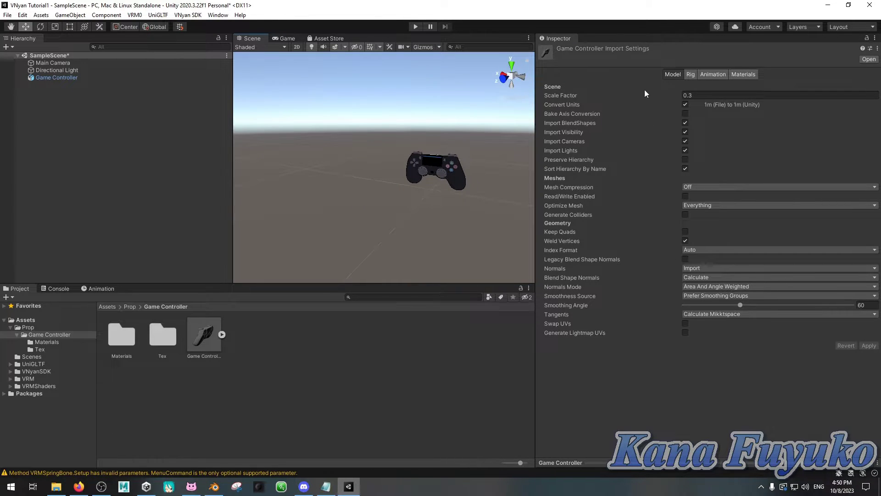
left_click_drag(462, 180, 572, 171, "alt")
key("f")
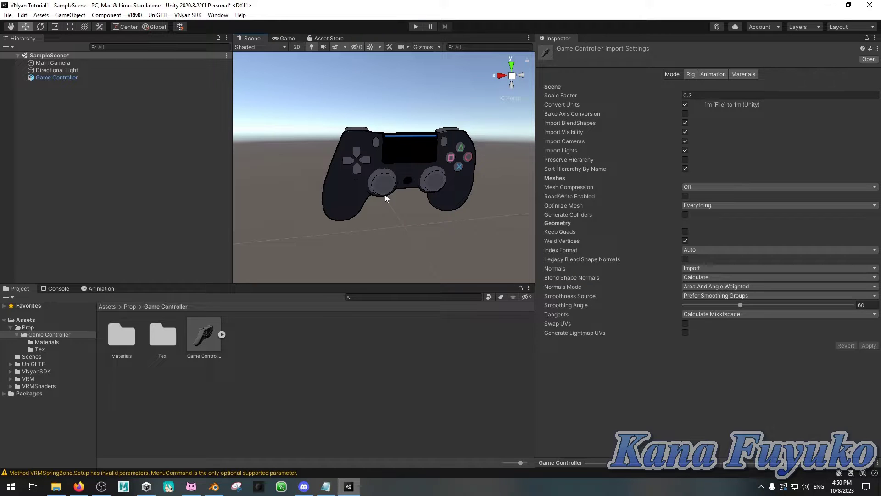
left_click_drag(423, 197, 380, 142, "alt")
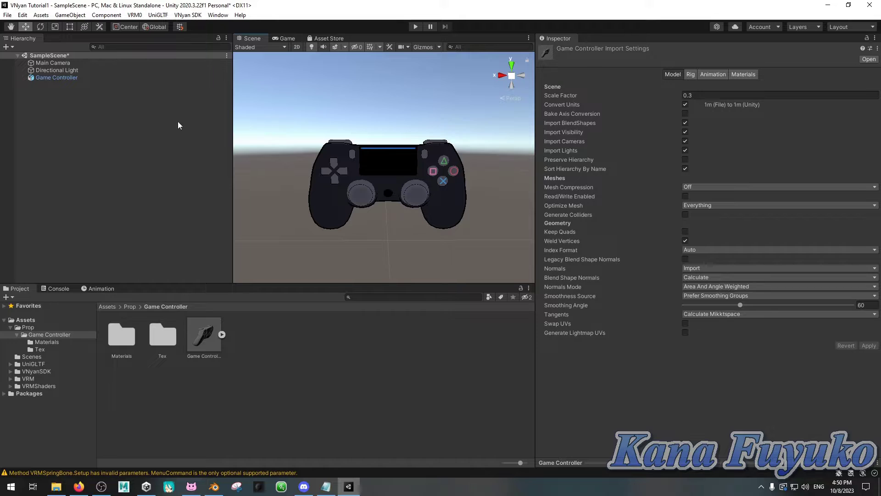
Step: Add a Box Collider component to the Game Controller object in the scene
left_click(75, 78)
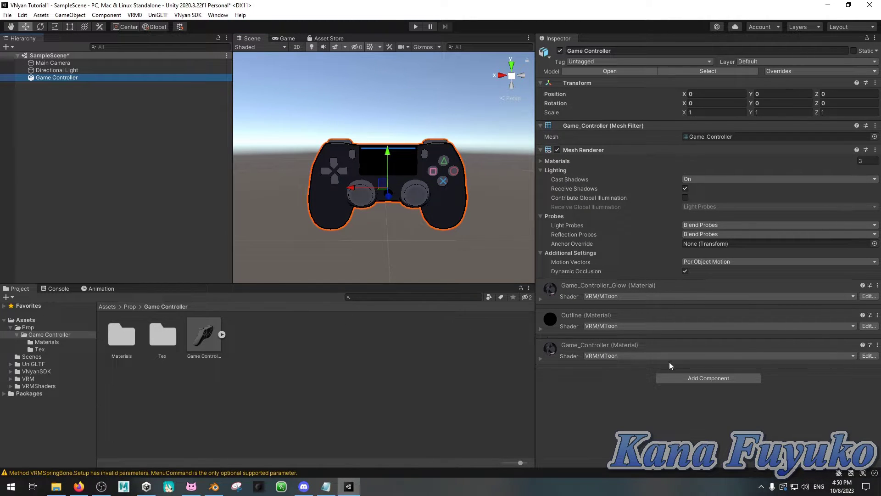
left_click(708, 378)
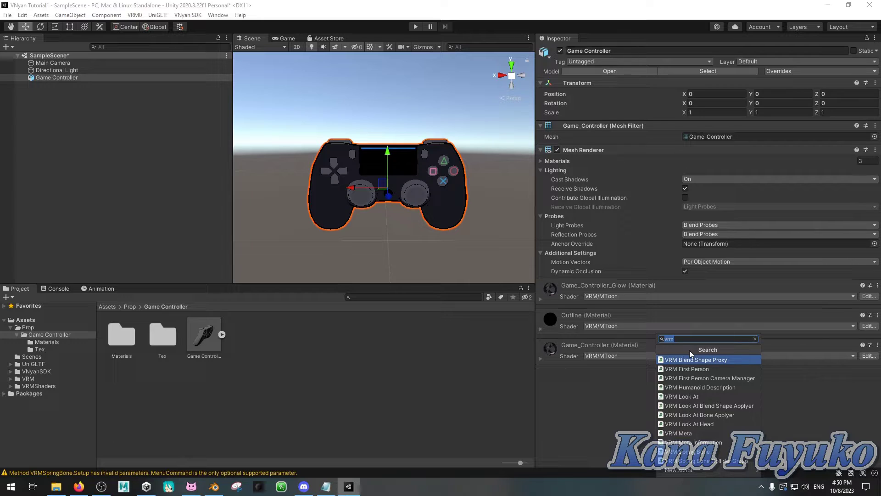
type("box")
key("BackSpace")
key("BackSpace")
key("BackSpace")
type("colli")
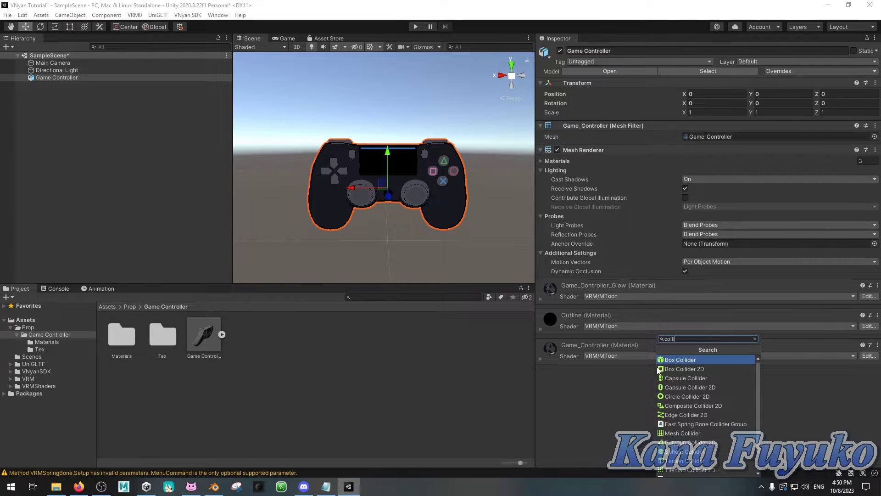
scroll(707, 403, "down", 2)
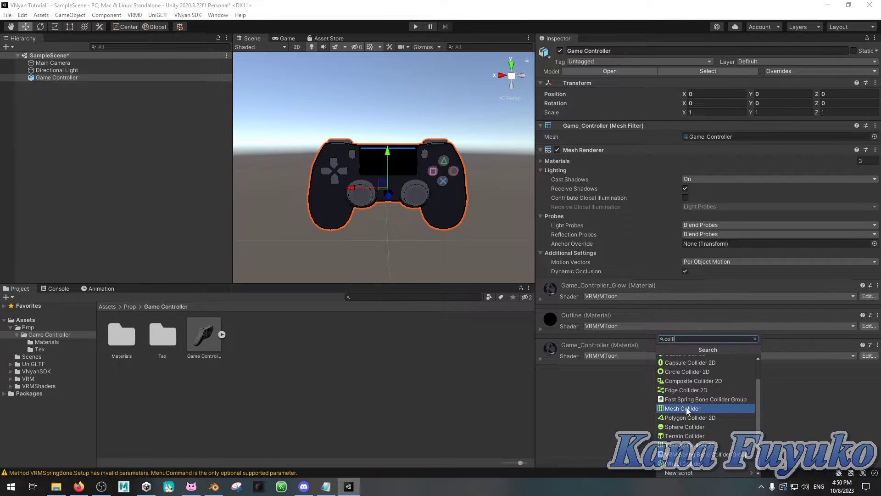
scroll(696, 411, "up", 2)
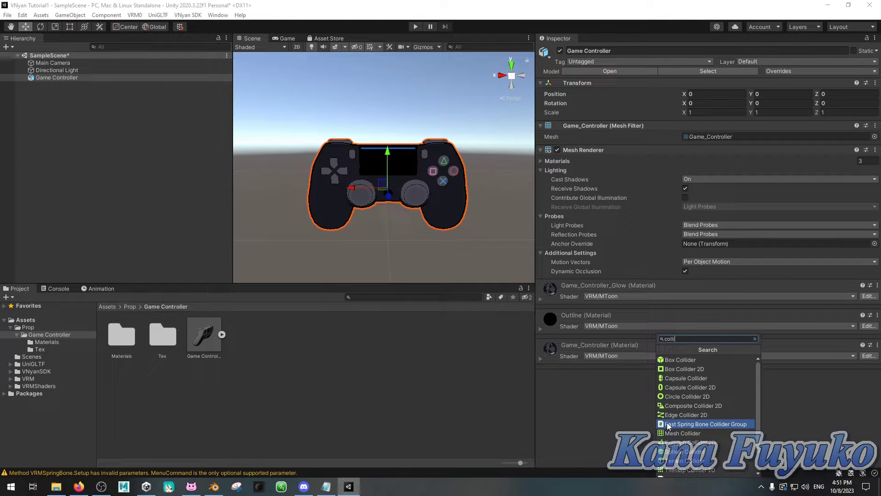
left_click(681, 359)
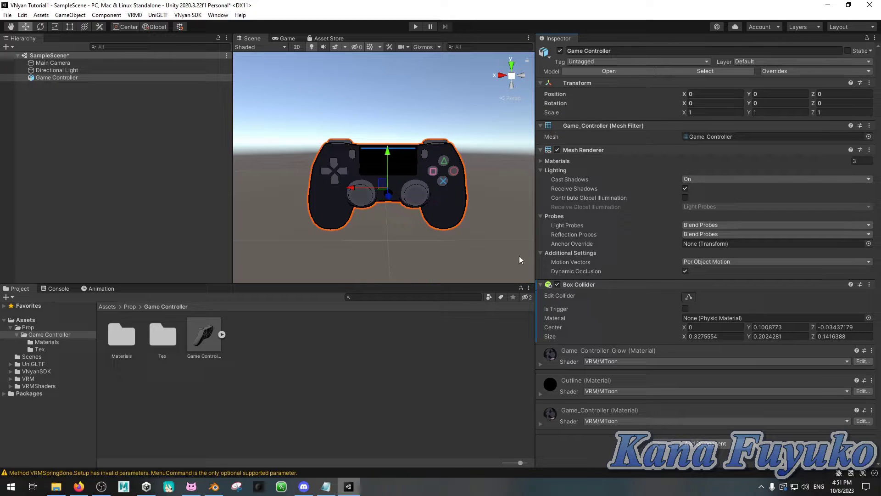
Step: Enlarge the Game Controller's box collider around the model to about 0.37 by 0.23 by 0.19
scroll(484, 228, "down", 3)
left_click_drag(484, 228, 445, 214, "alt")
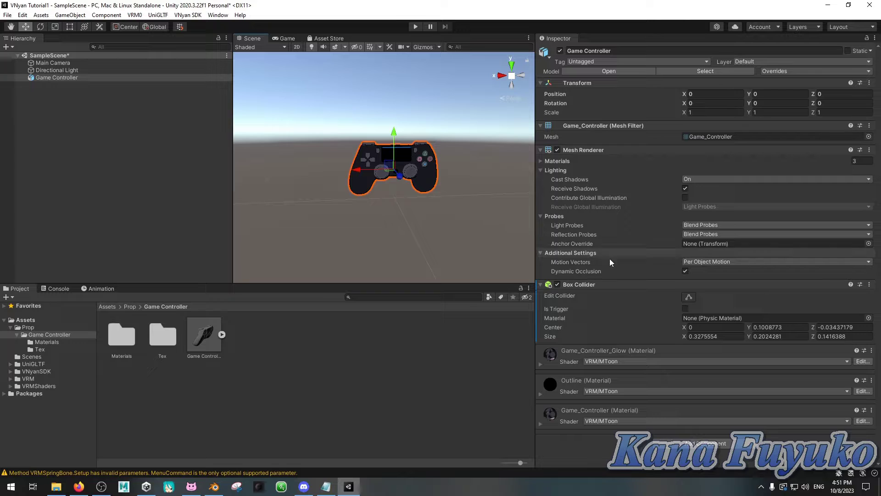
left_click(689, 298)
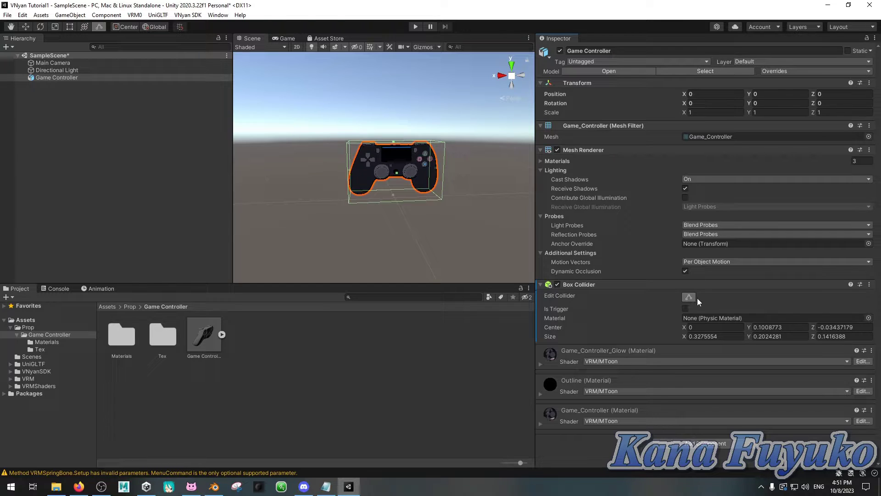
left_click_drag(409, 222, 337, 193, "alt")
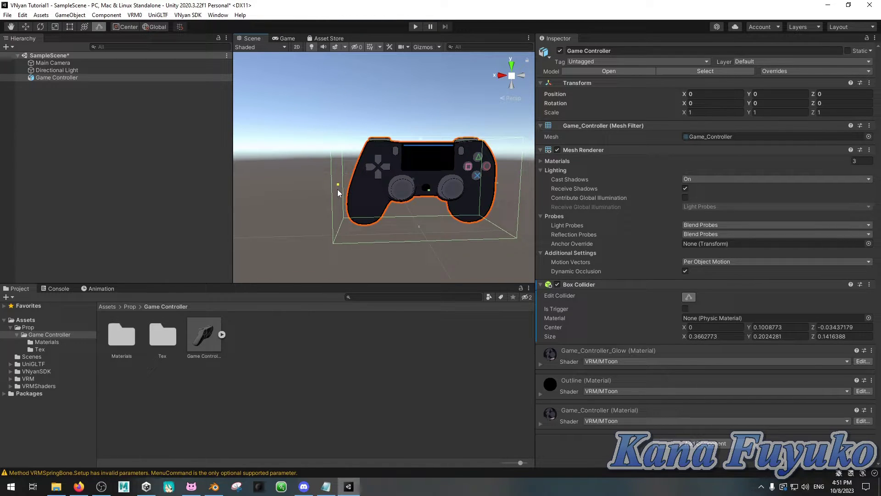
left_click_drag(418, 228, 418, 231)
left_click_drag(420, 138, 534, 178)
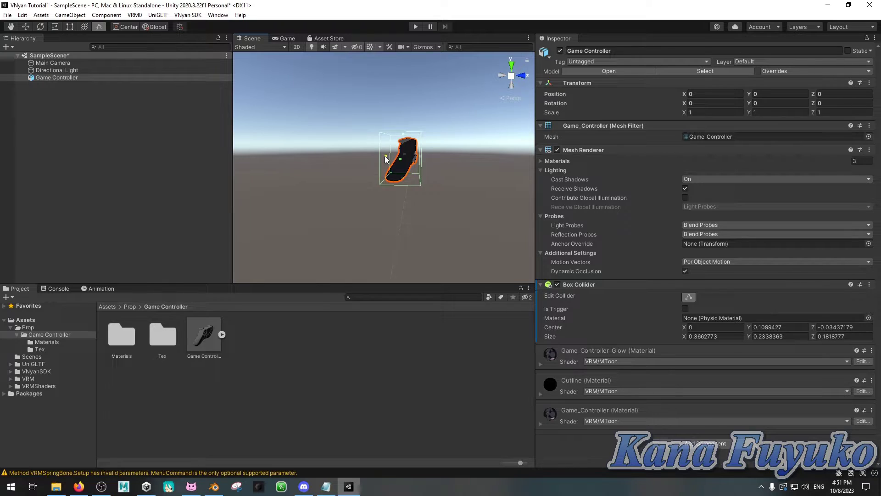
left_click_drag(389, 158, 197, 203, "alt")
key("f")
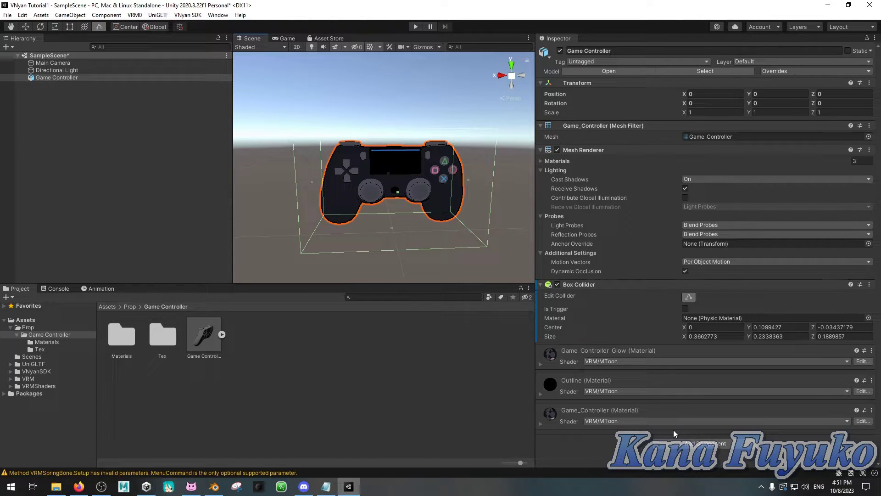
Step: Add the VNyan Throwable Object component to the Game Controller
left_click(693, 443)
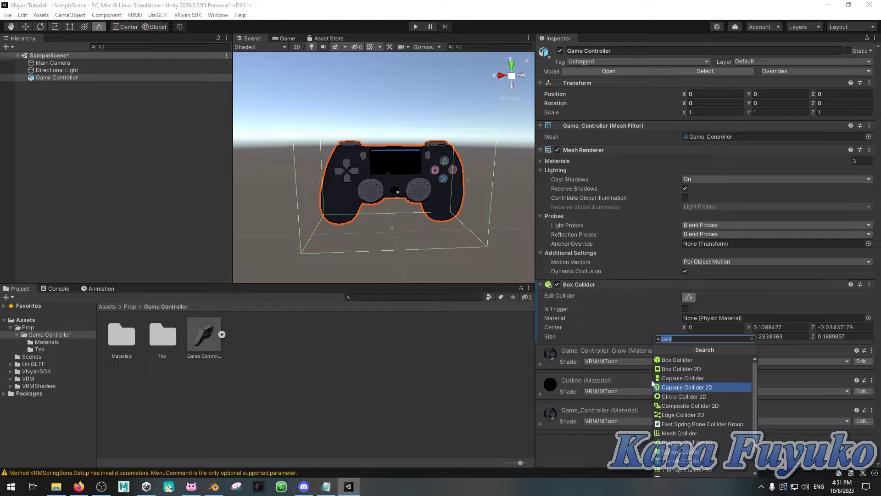
type("throw")
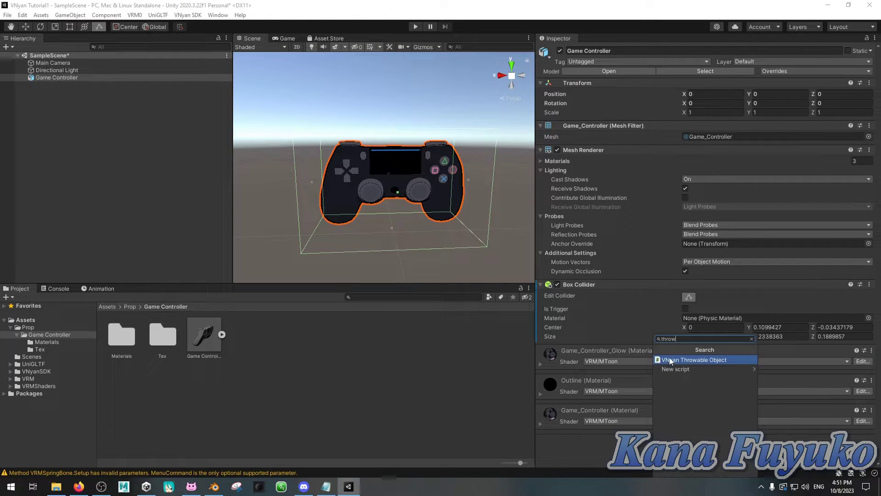
left_click(703, 360)
scroll(644, 365, "down", 2)
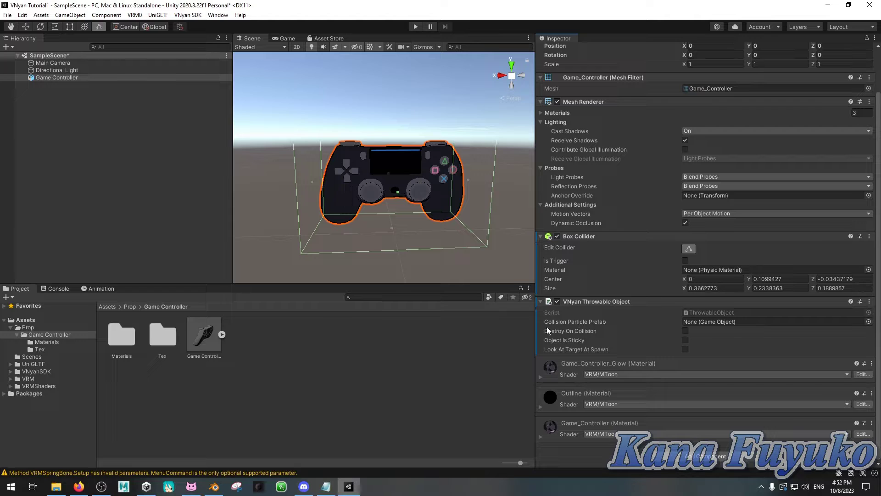
Step: Create an empty GameObject and a Particle System in the scene, and nest the Particle System under the GameObject
right_click(117, 150)
left_click(133, 220)
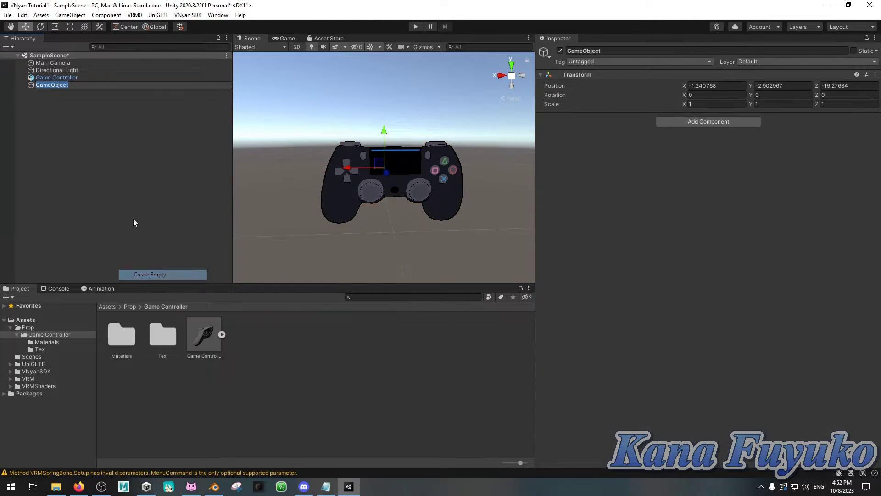
left_click(115, 186)
right_click(83, 130)
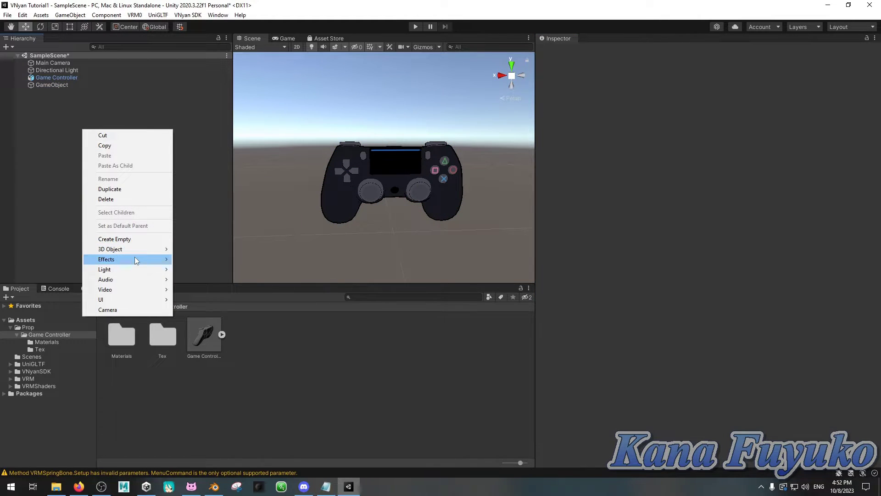
mouse_move(136, 264)
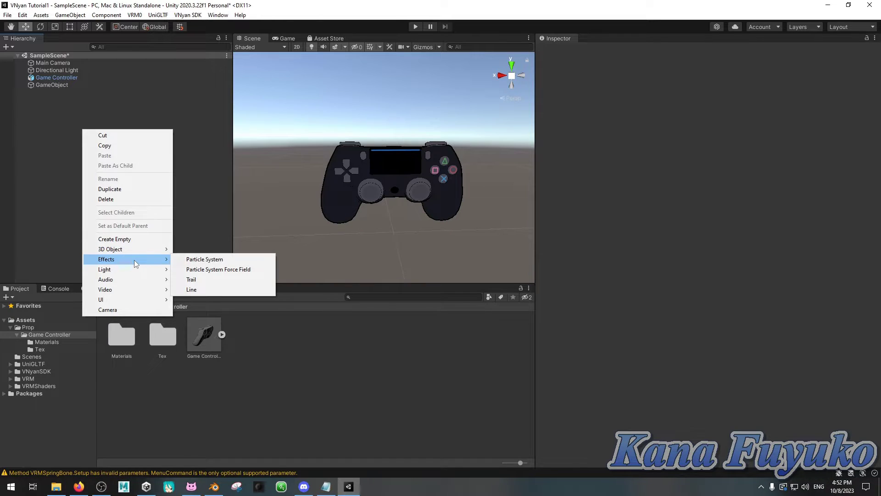
left_click(205, 260)
left_click_drag(63, 92, 73, 86)
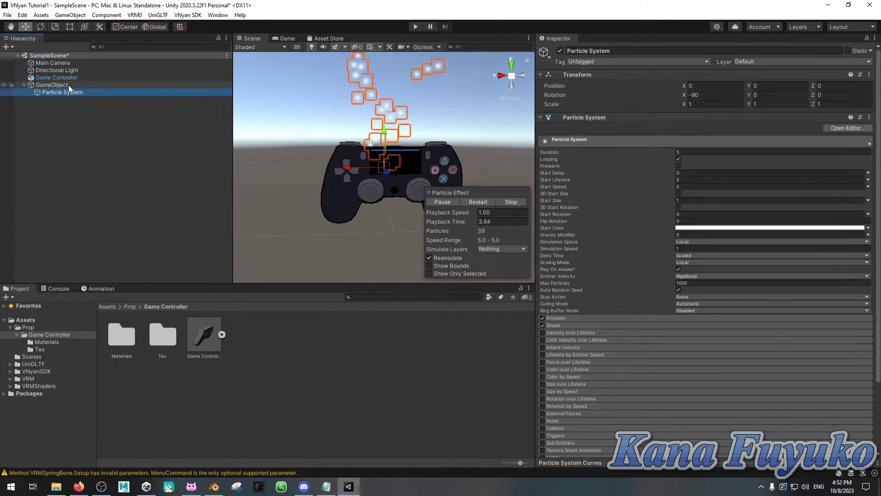
Step: Set the position and rotation of both the GameObject and its Particle System to 0 on all axes
left_click(68, 85, "ctrl")
type("0")
key("Tab")
type("0")
key("Tab")
type("0")
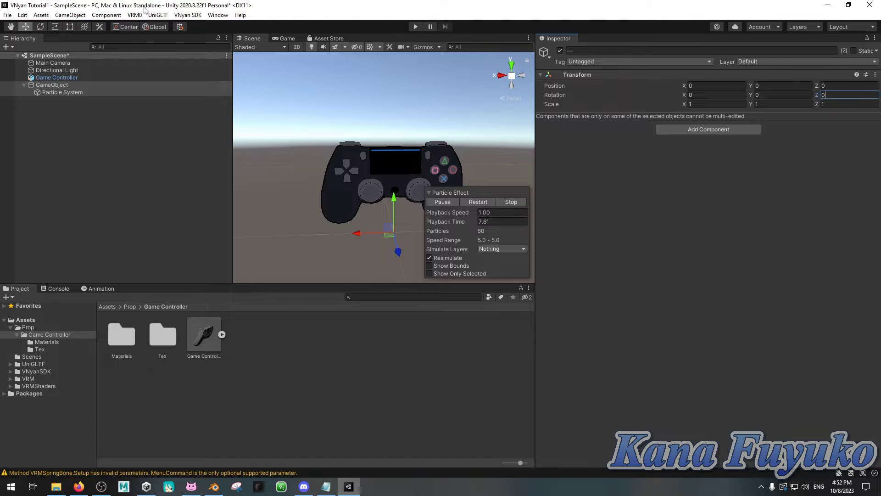
left_click(9, 99)
Step: Try to fill the Collision Particle Prefab of the Game Controller's VNyan Throwable Object with an object from the scene hierarchy
left_click(56, 77)
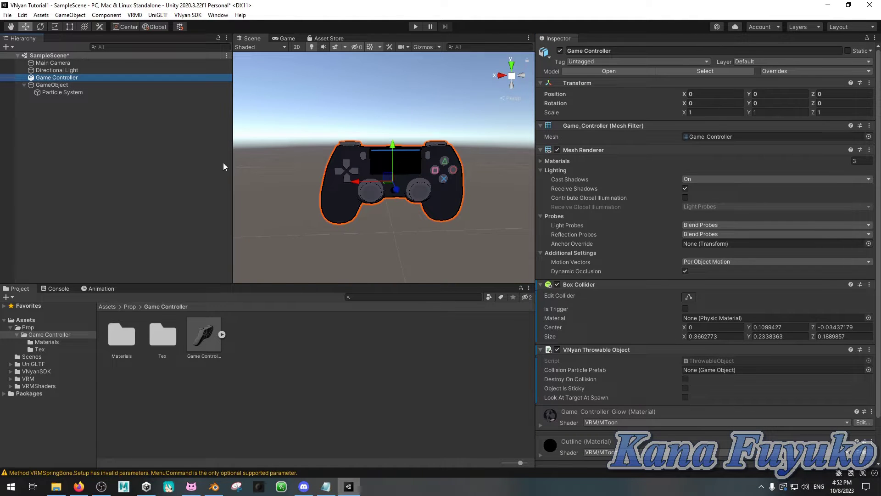
scroll(635, 270, "down", 3)
left_click_drag(56, 77, 704, 321)
Step: Delete the empty GameObject and its nested Particle System from the scene
left_click(59, 84)
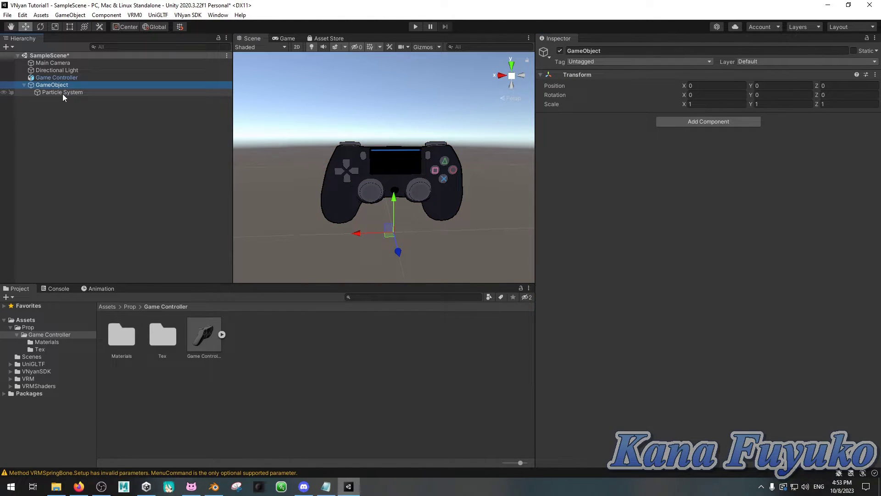
left_click(63, 94, "ctrl")
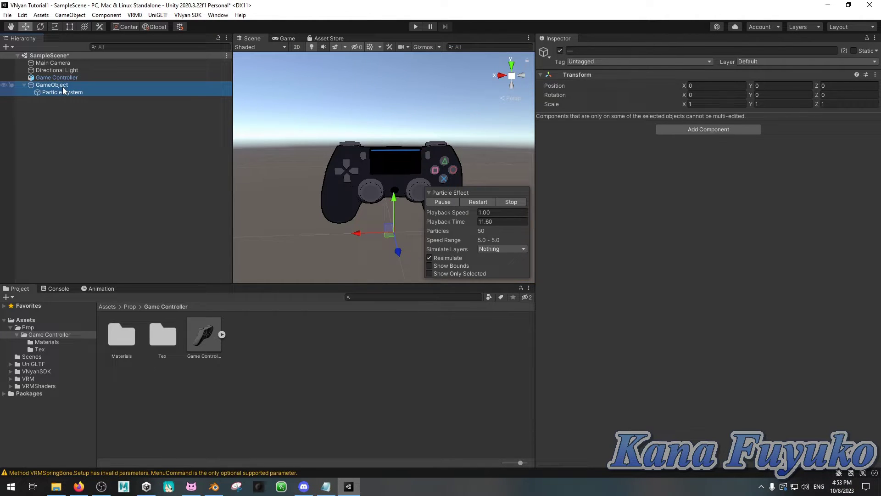
key("Delete")
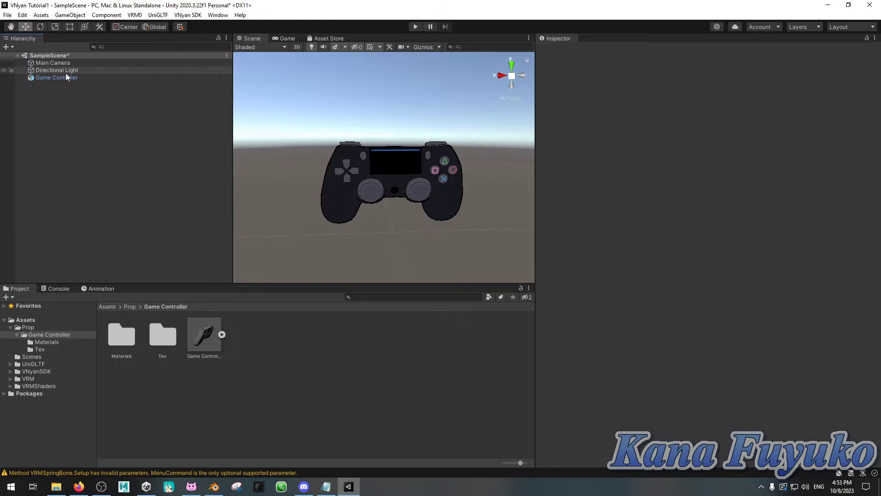
Step: Examine the Game Controller's VNyan Throwable Object options, including Collision Particle Prefab, Destroy On Collision, Object Is Sticky and Look At Target At Spawn
left_click(66, 77)
scroll(643, 302, "down", 3)
left_click(716, 321)
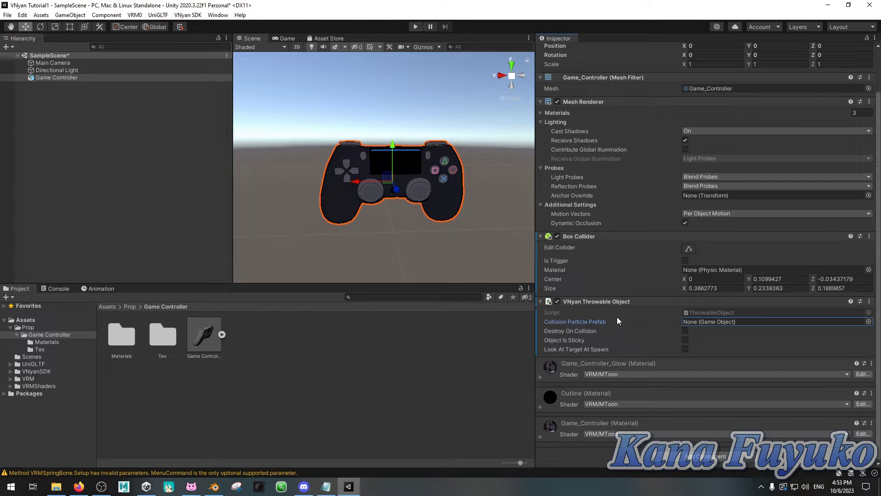
left_click(686, 340)
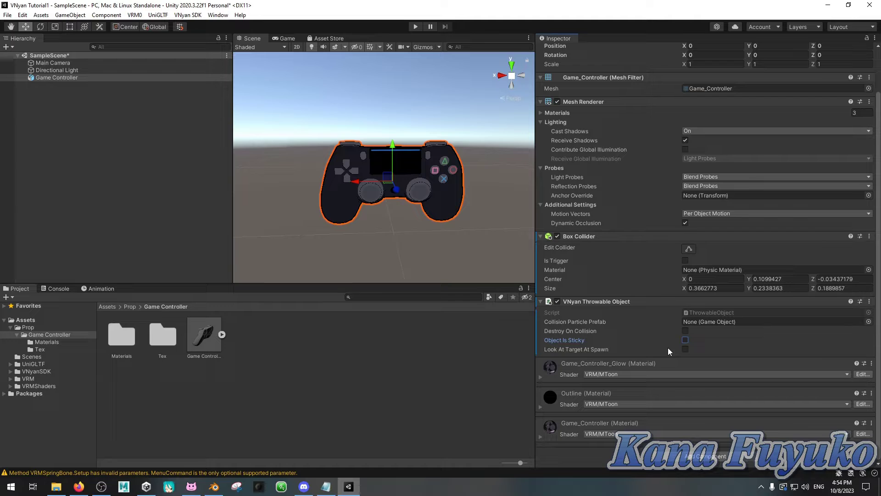
scroll(433, 174, "down", 3, "alt")
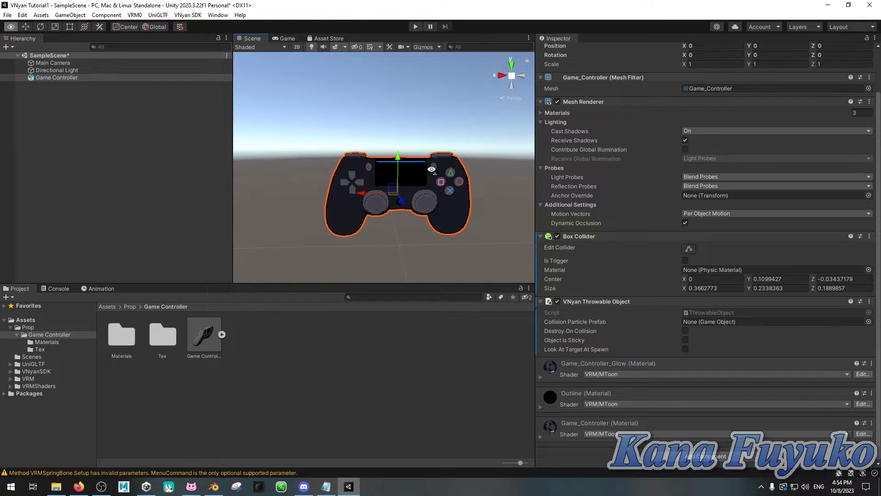
scroll(431, 171, "up", 5, "alt")
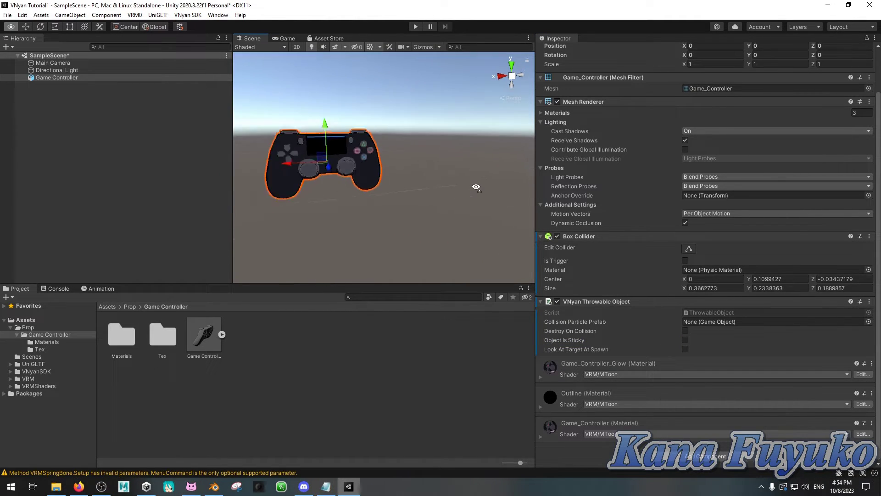
left_click_drag(446, 172, 449, 180, "alt")
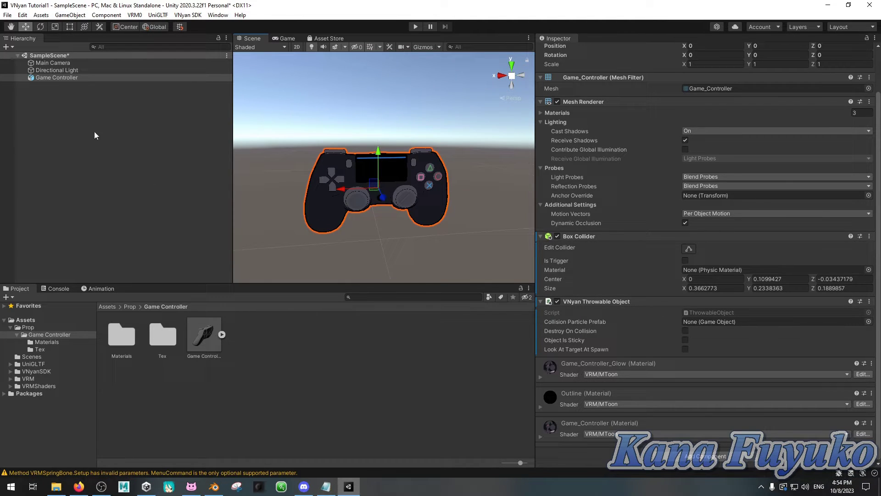
Step: Try to export the Game Controller as a VNyan throwable
left_click(75, 77)
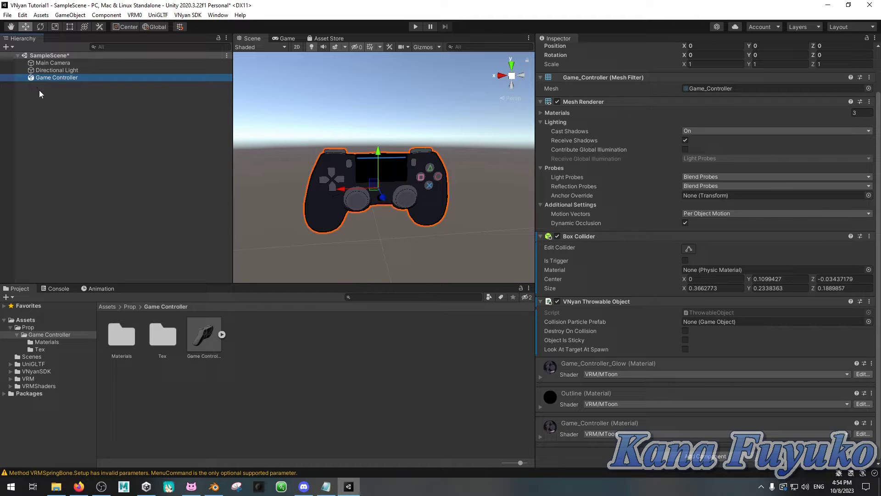
left_click(183, 15)
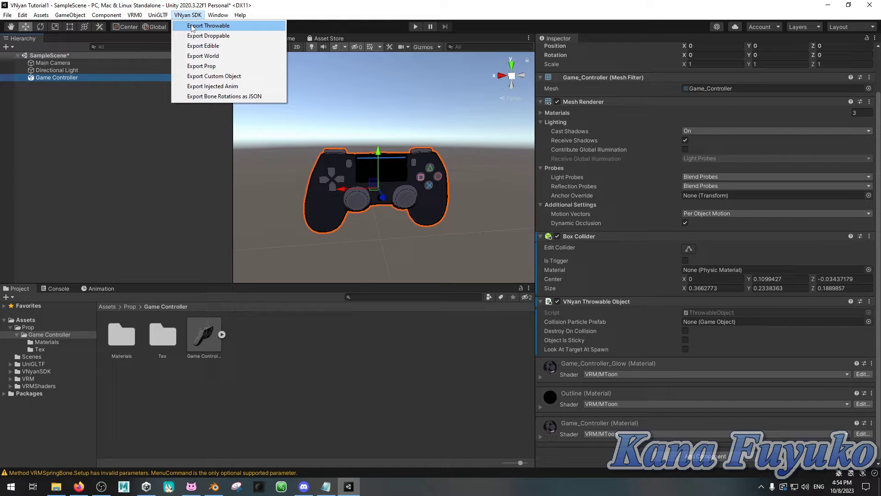
left_click(191, 26)
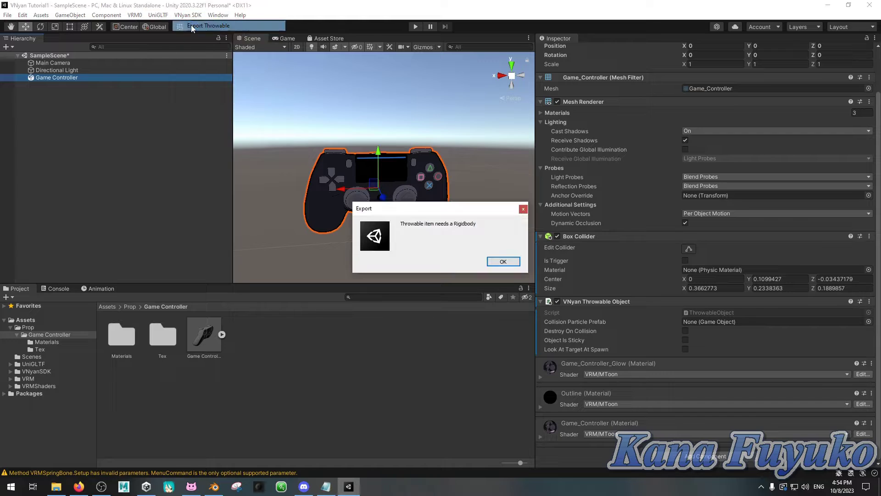
left_click(500, 261)
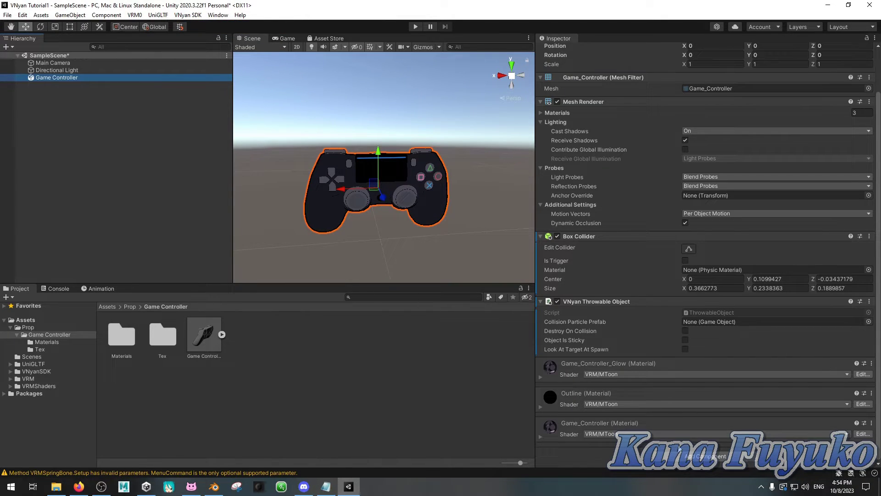
Step: Add a Rigidbody component to the Game Controller
left_click(688, 456)
type("rigid")
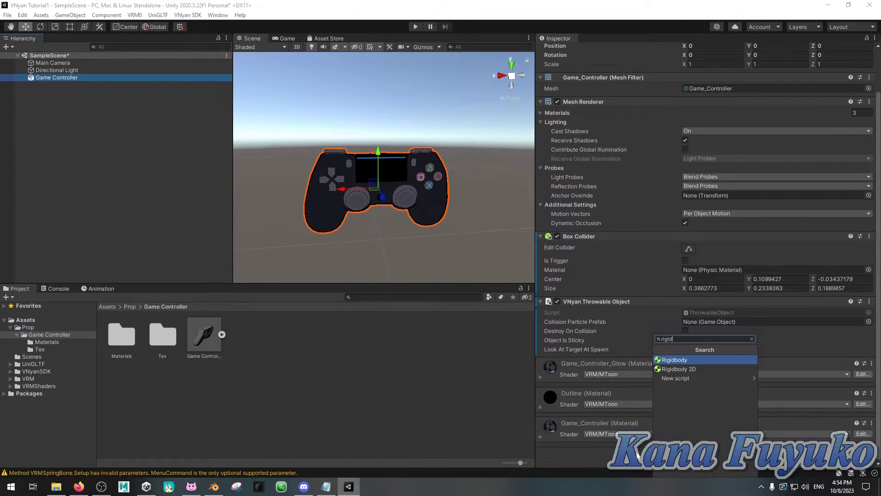
key("Return")
scroll(660, 403, "down", 4)
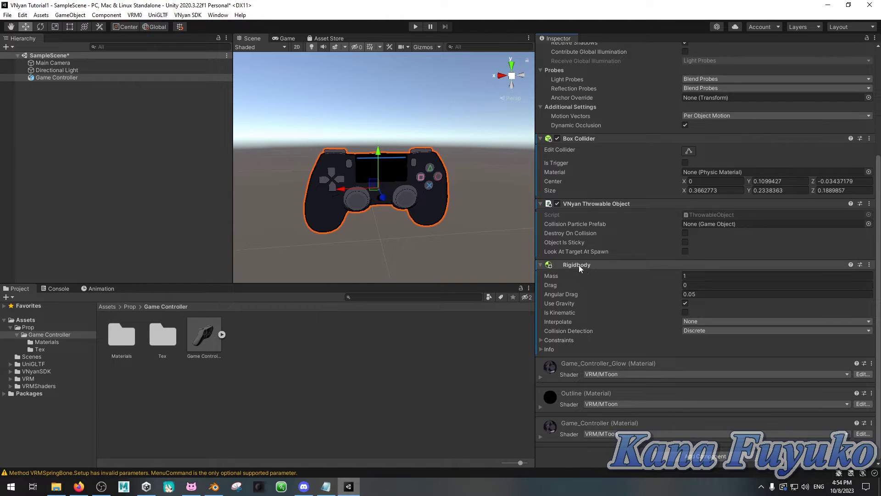
left_click(187, 15)
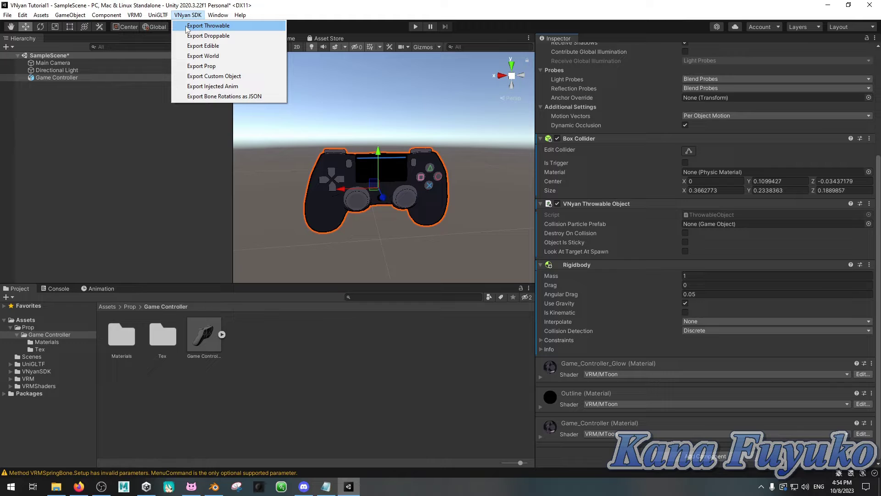
left_click(187, 26)
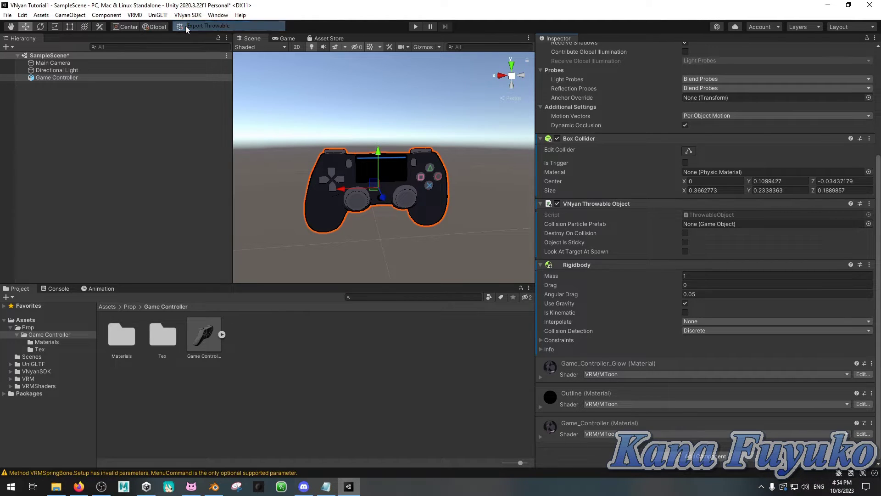
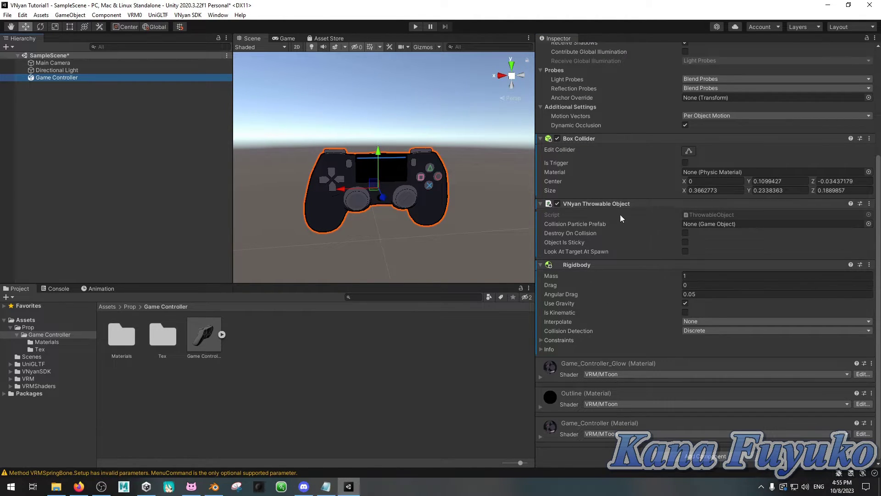
scroll(620, 214, "up", 3)
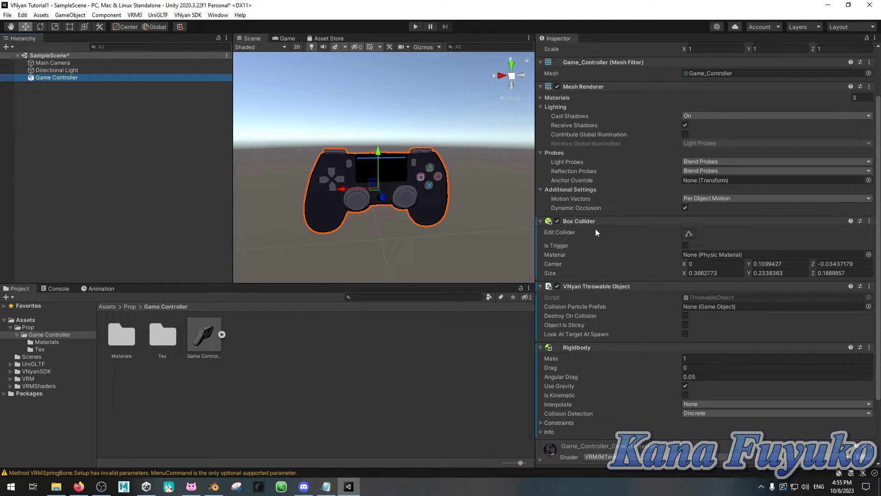
scroll(592, 257, "up", 3)
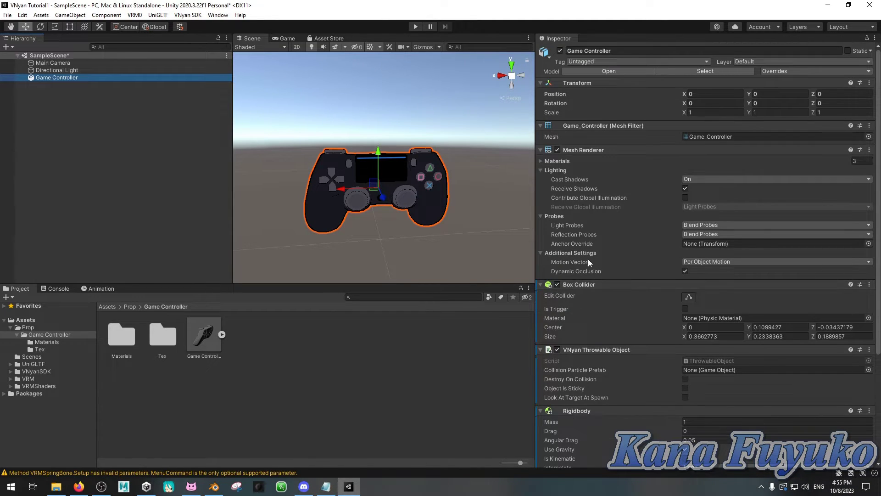
scroll(601, 254, "down", 5)
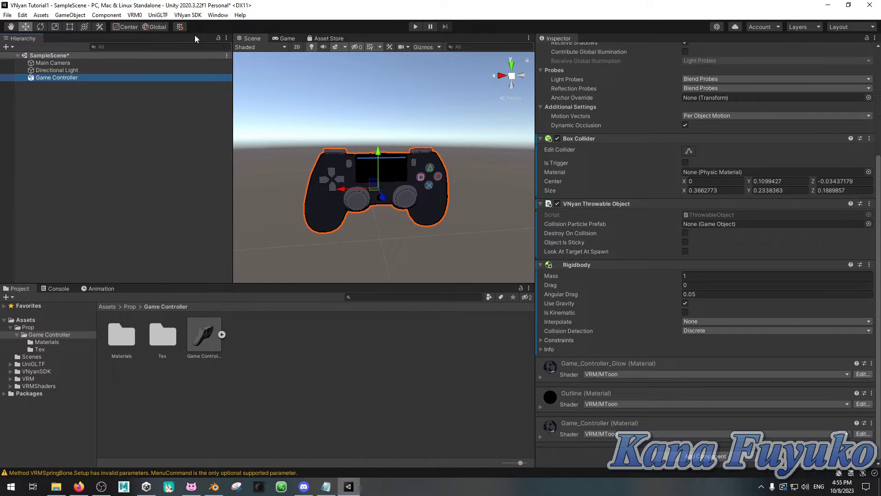
Step: Export the Game Controller as the throwable Game Controller.vnthrow into the Items > Throwables folder of the vnyan directory
left_click(189, 16)
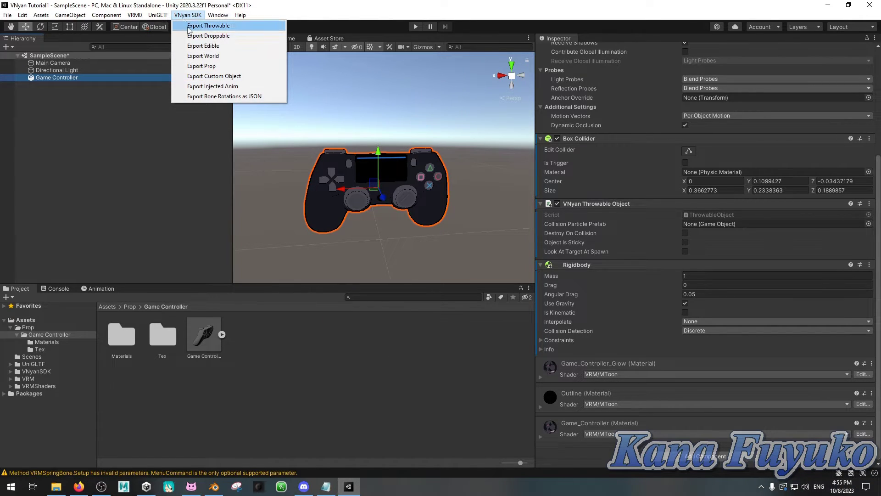
left_click(188, 27)
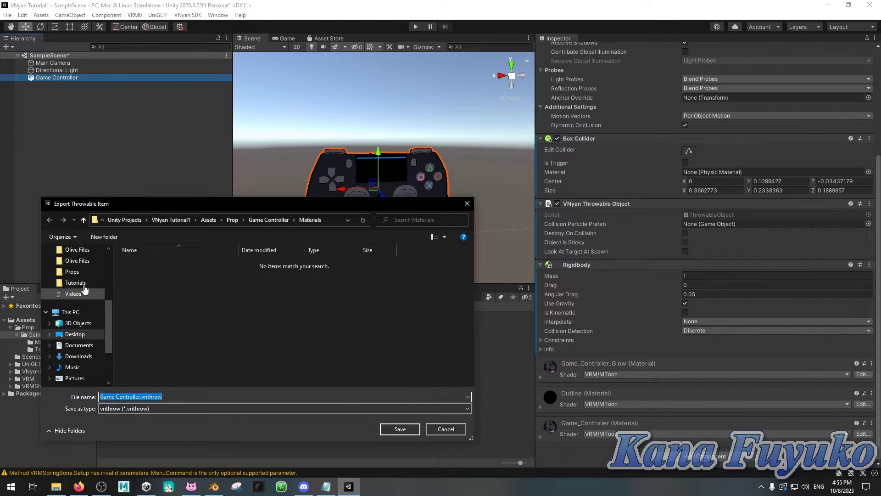
scroll(83, 288, "up", 1)
left_click(77, 271)
left_click(73, 283)
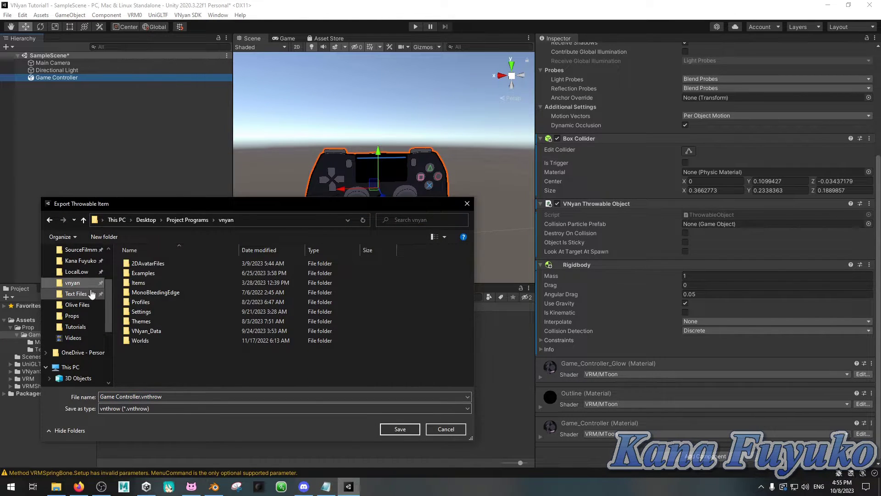
left_click_drag(215, 210, 266, 131)
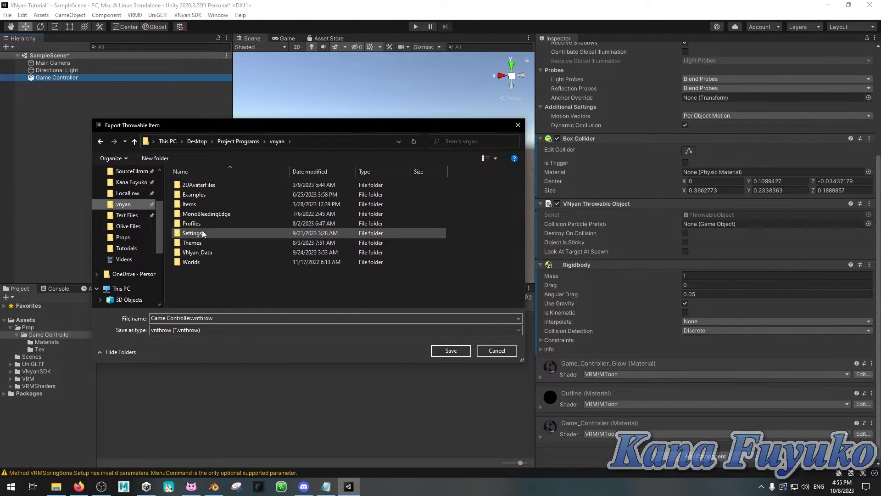
double_click(199, 206)
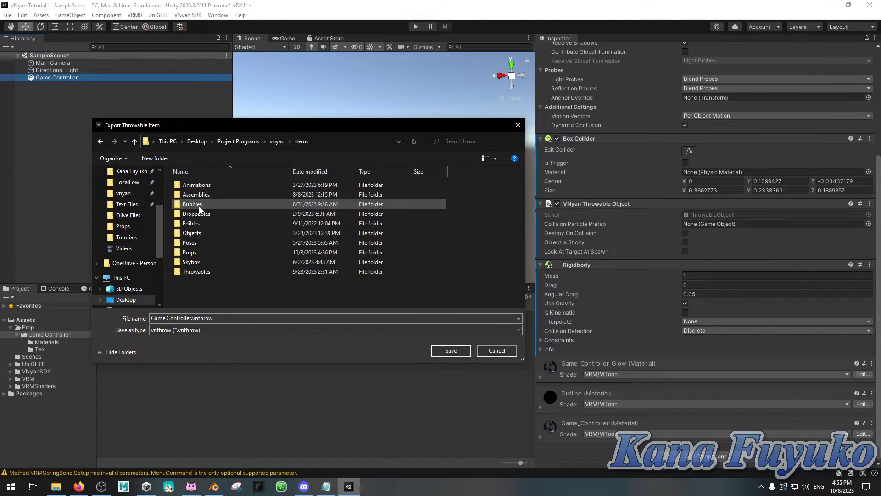
double_click(205, 274)
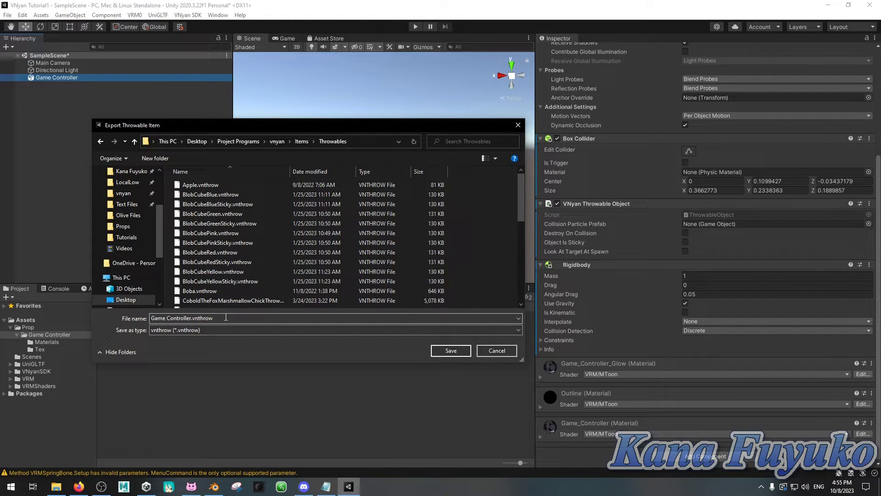
left_click(440, 350)
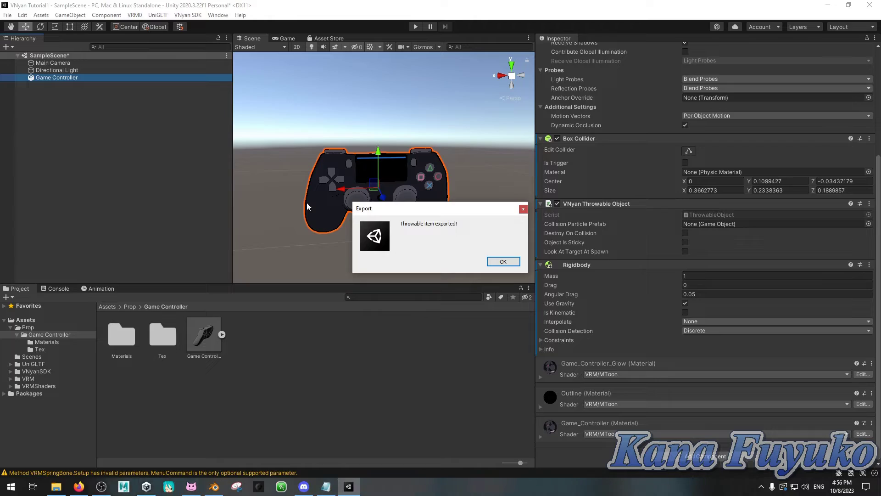
left_click(503, 261)
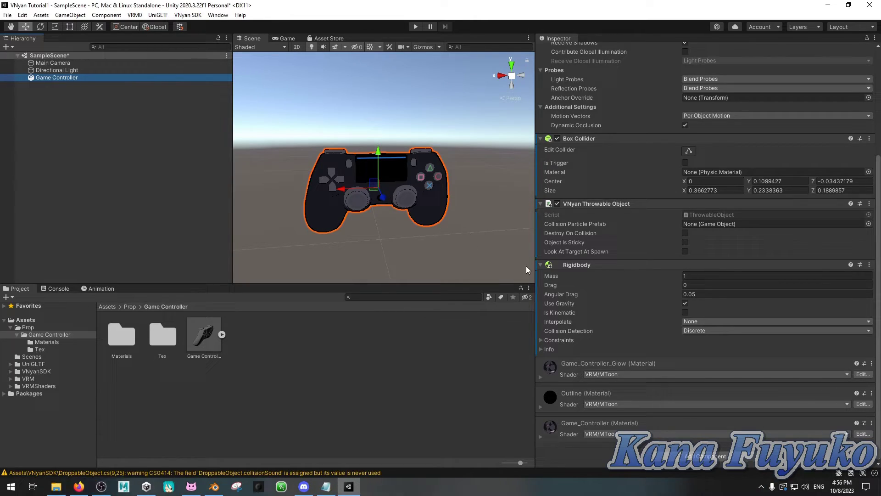
Step: Switch to VNyan and reload the items from the miscellaneous asset settings
left_click(191, 486)
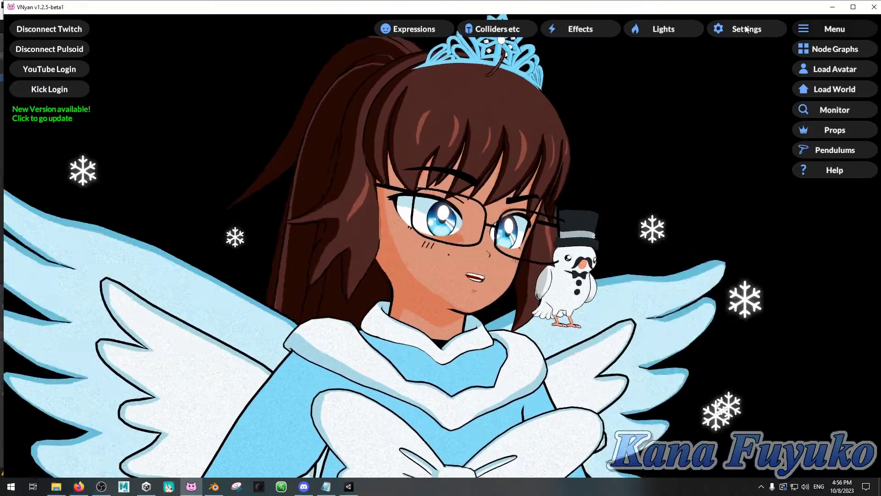
left_click(746, 30)
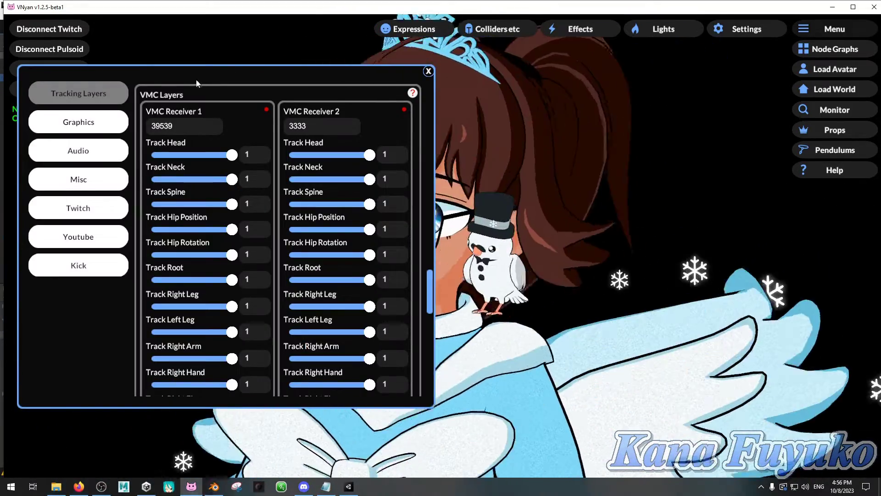
left_click(92, 174)
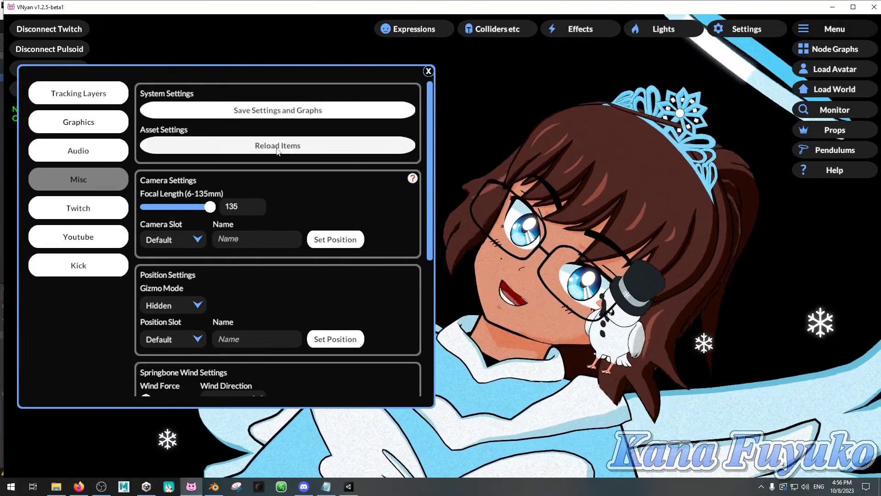
left_click(275, 149)
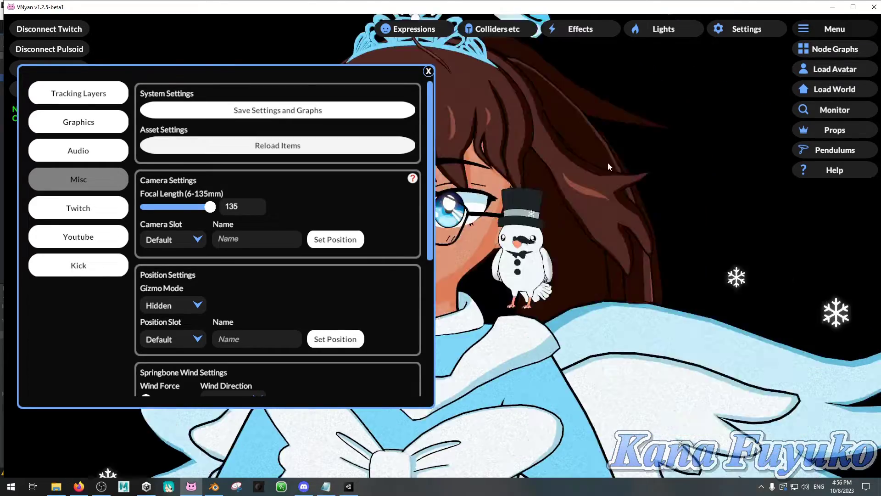
left_click(428, 70)
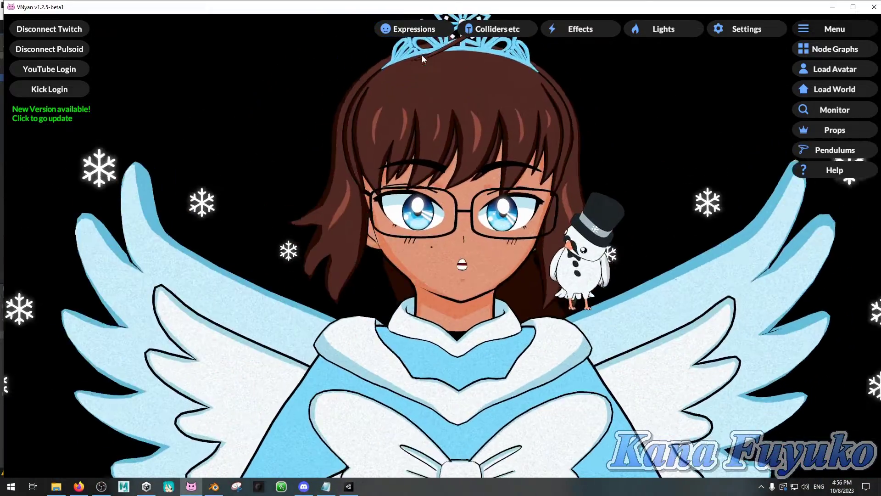
scroll(448, 73, "up", 10)
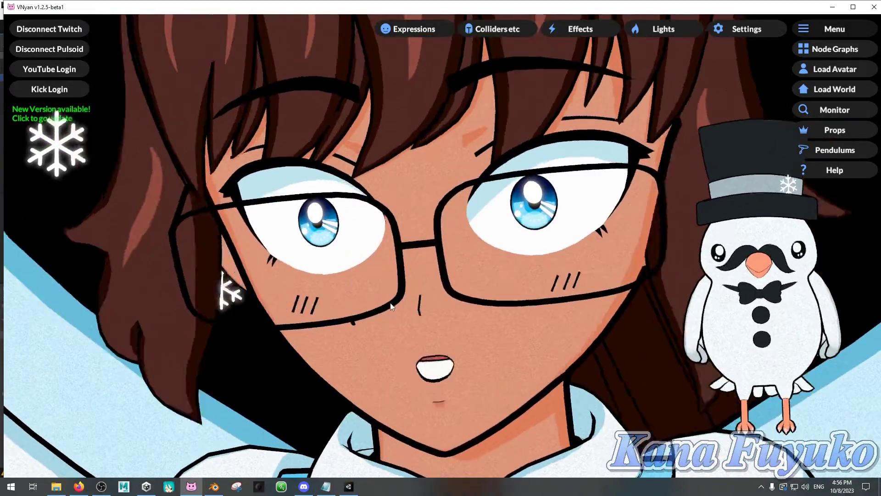
scroll(391, 307, "down", 10)
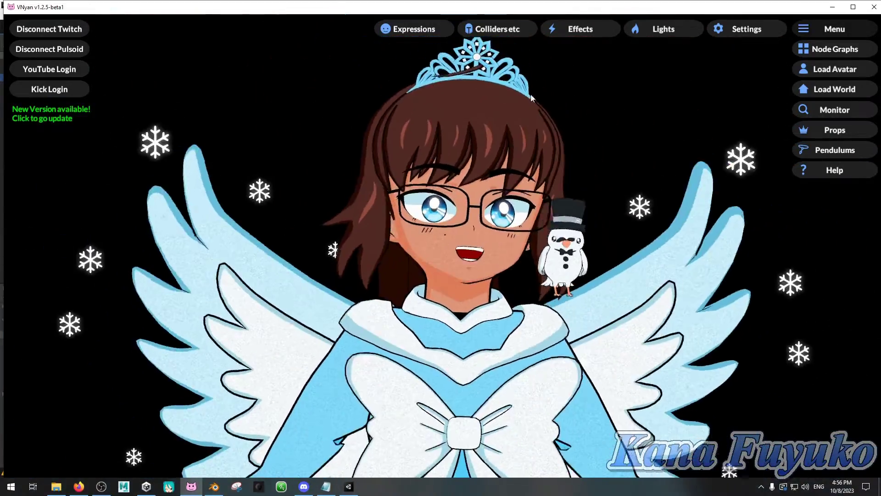
Step: Create a new empty node graph and arrange the graph window so the avatar stays visible beside it
scroll(448, 271, "down", 3)
scroll(454, 247, "up", 5)
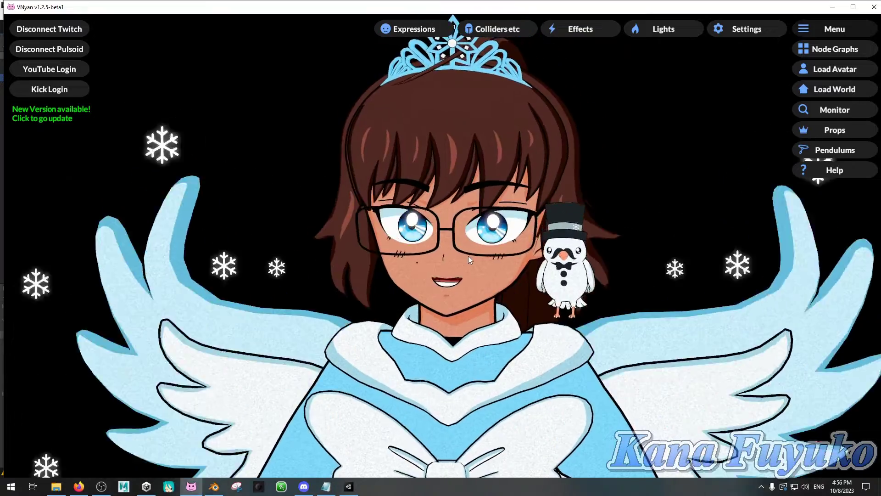
middle_click_drag(468, 256, 483, 261)
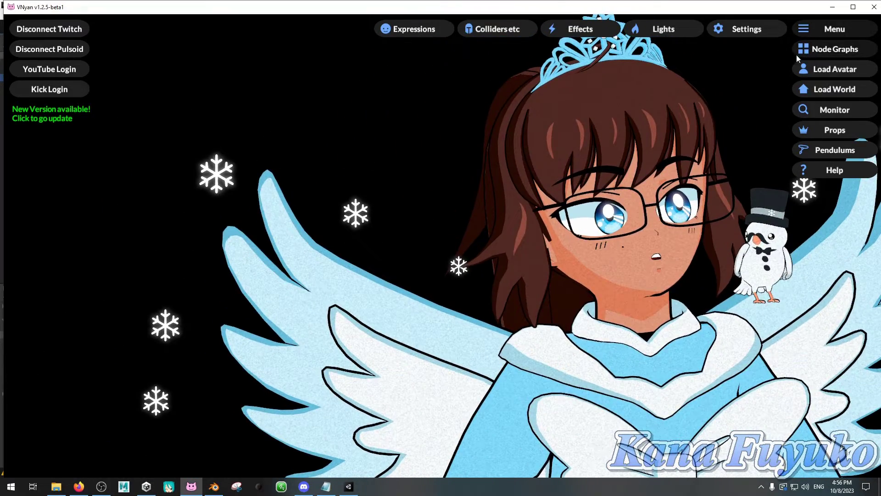
left_click(797, 54)
left_click_drag(562, 81, 420, 70)
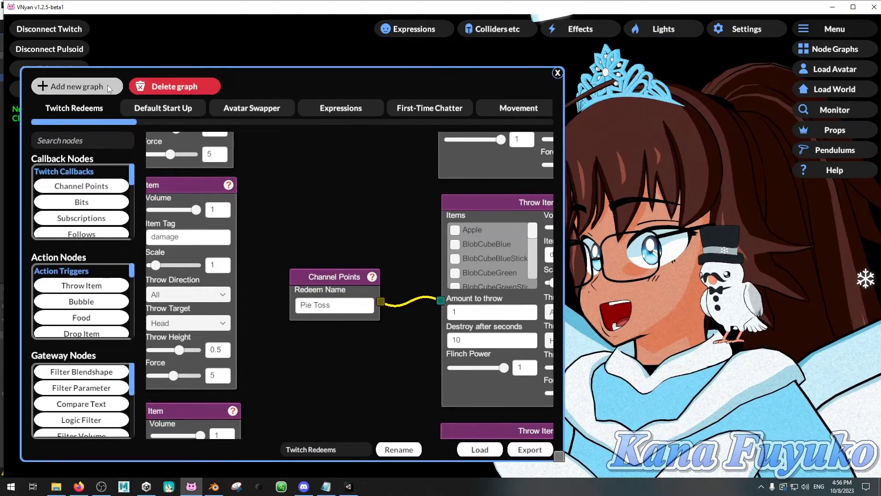
left_click(107, 85)
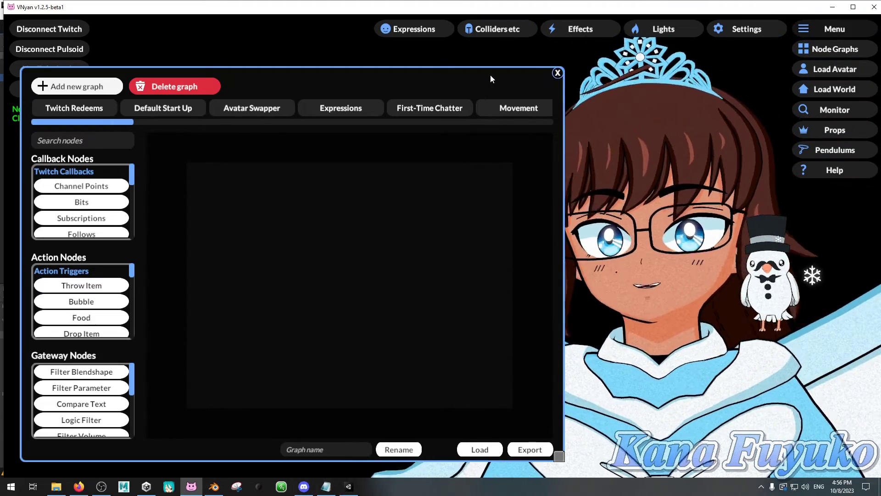
left_click_drag(490, 79, 478, 64)
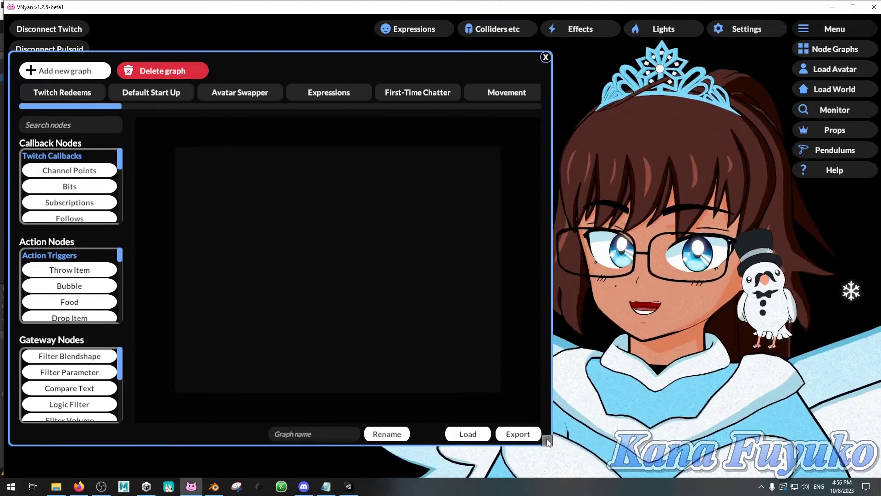
left_click_drag(547, 441, 515, 443)
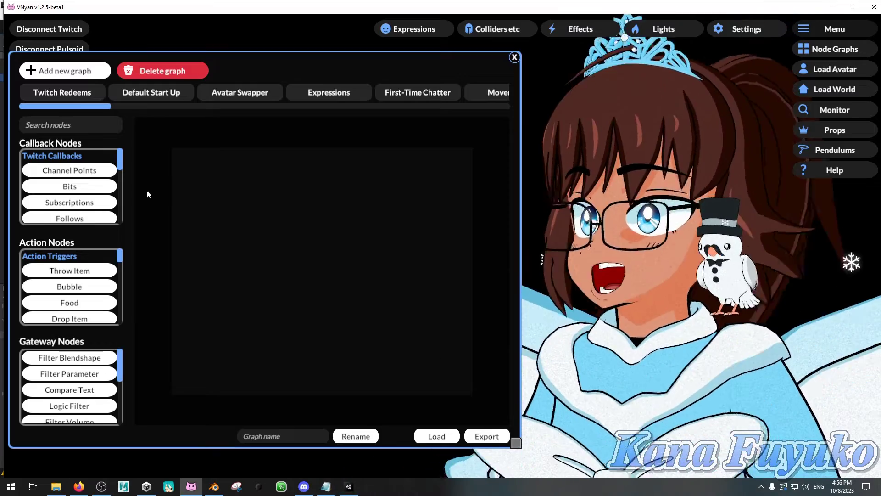
Step: Add a Channel Points callback node near the graph's upper-left area with the redeem name Toss Controller
left_click(69, 170)
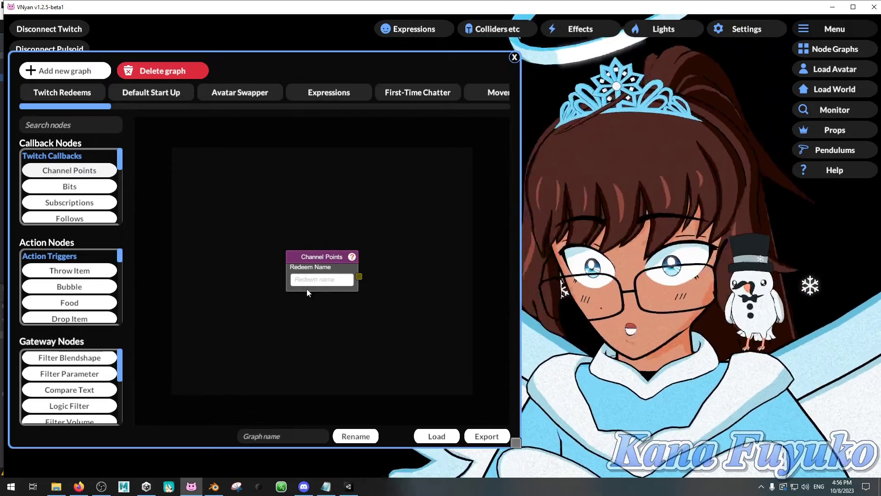
left_click_drag(321, 256, 201, 183)
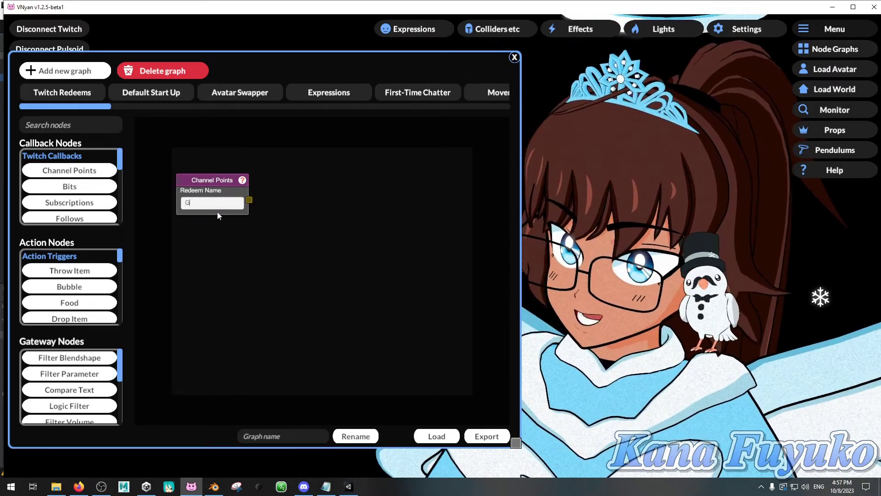
key("BackSpace")
type("Toss Controll")
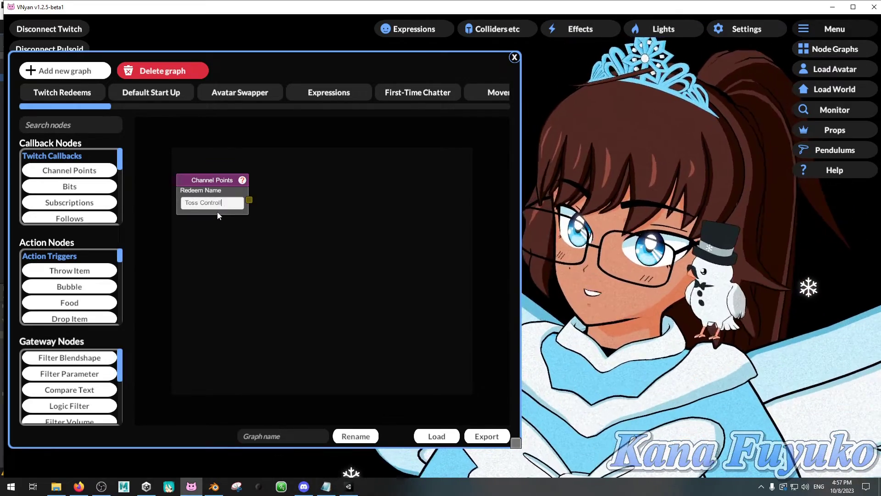
type("er")
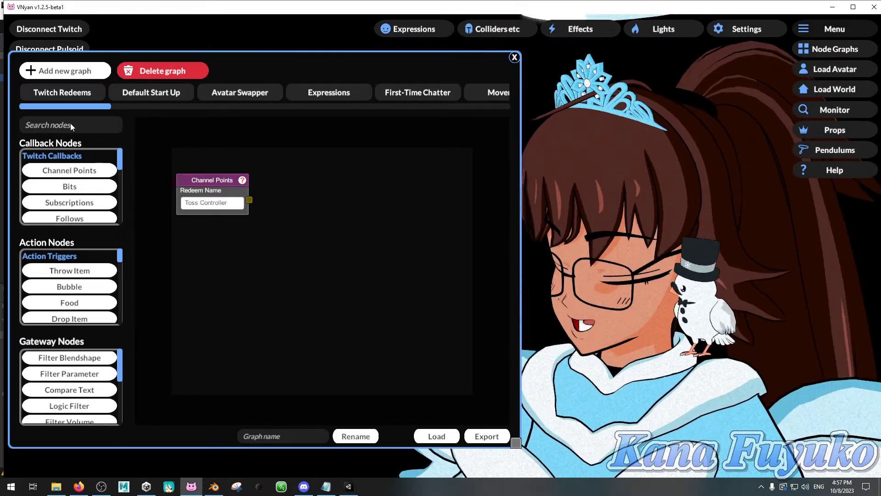
left_click(70, 123)
type("th")
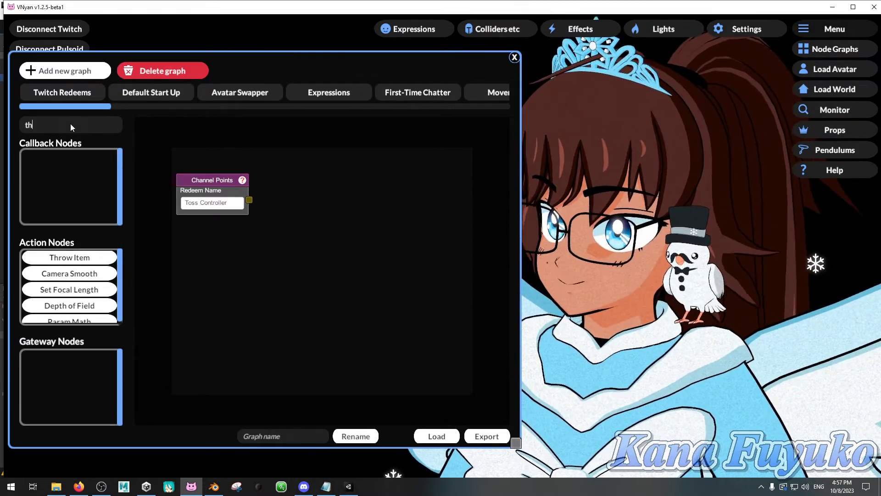
type("em")
key("BackSpace")
key("BackSpace")
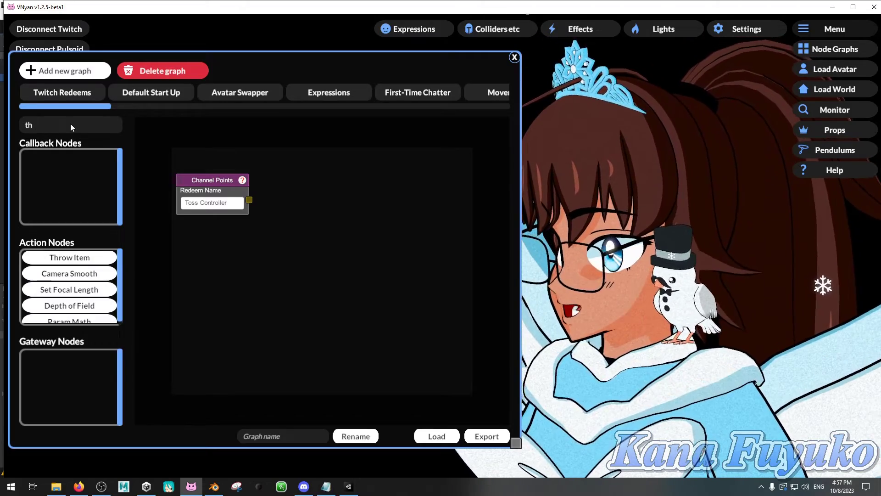
type("ro")
key("ctrl+a")
key("BackSpace")
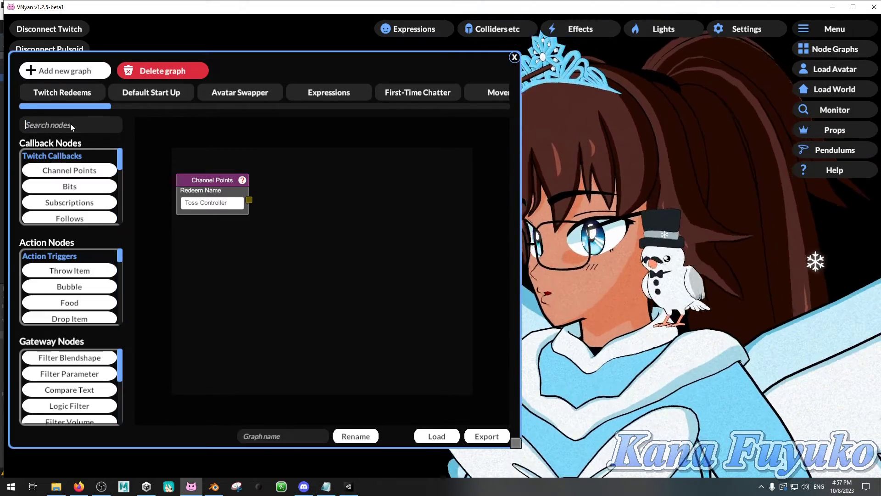
Step: Add a Throw Item node connected to the Channel Points node and select Game Controller as its item
left_click(82, 273)
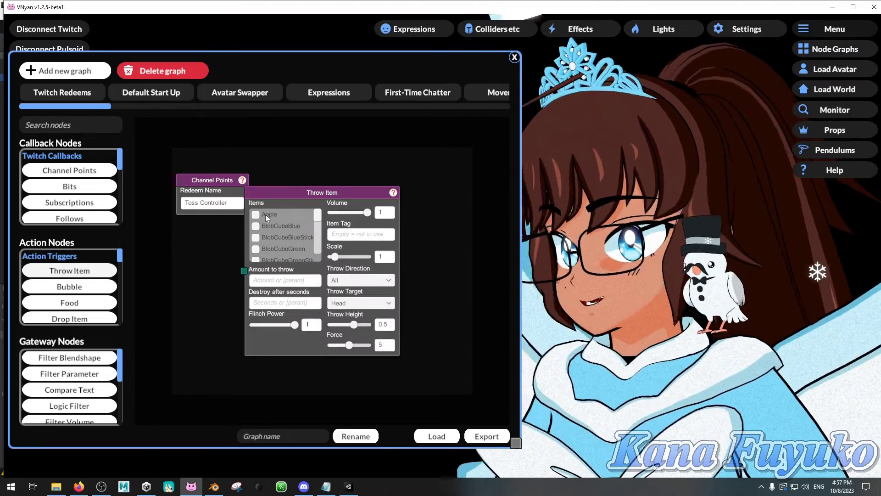
left_click_drag(267, 217, 326, 180)
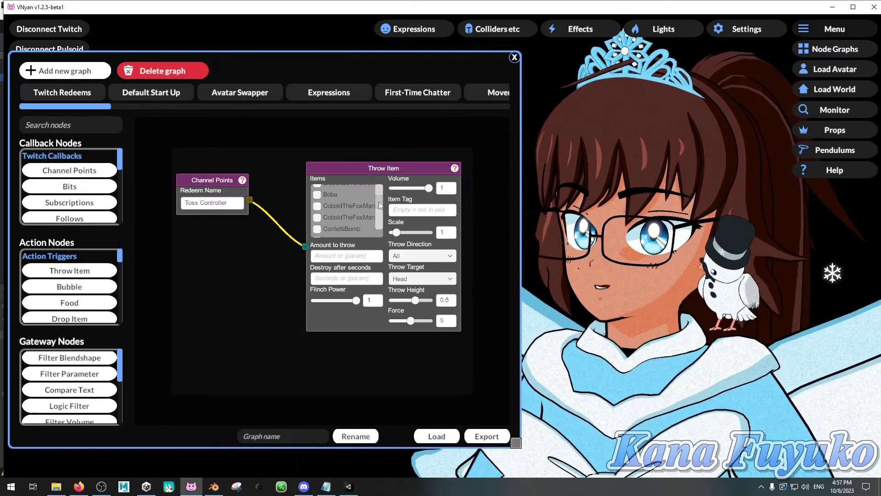
scroll(380, 210, "down", 2)
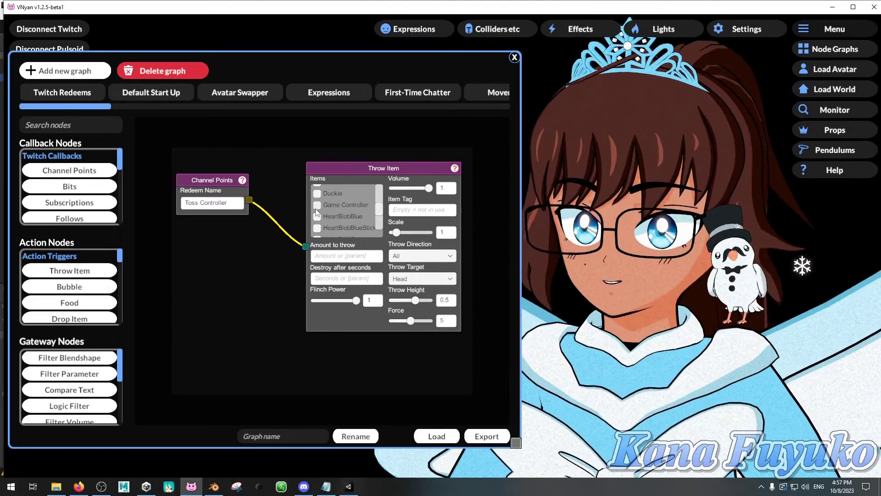
left_click(315, 207)
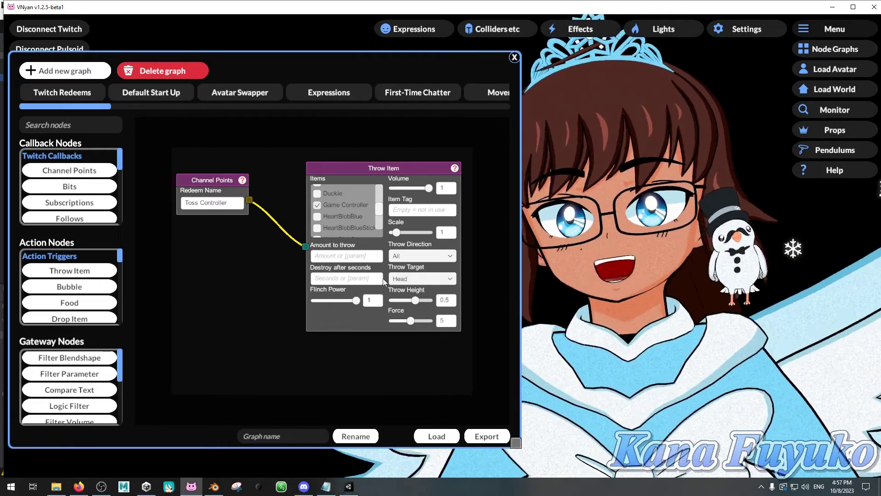
Step: Set the Throw Item node to throw 3 items and destroy them after 10 seconds
left_click(356, 255)
type("3")
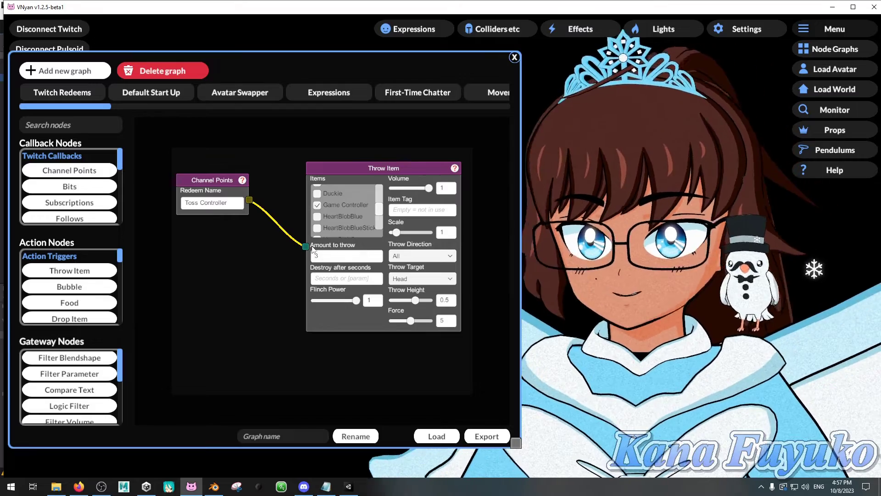
left_click(354, 279)
type("1")
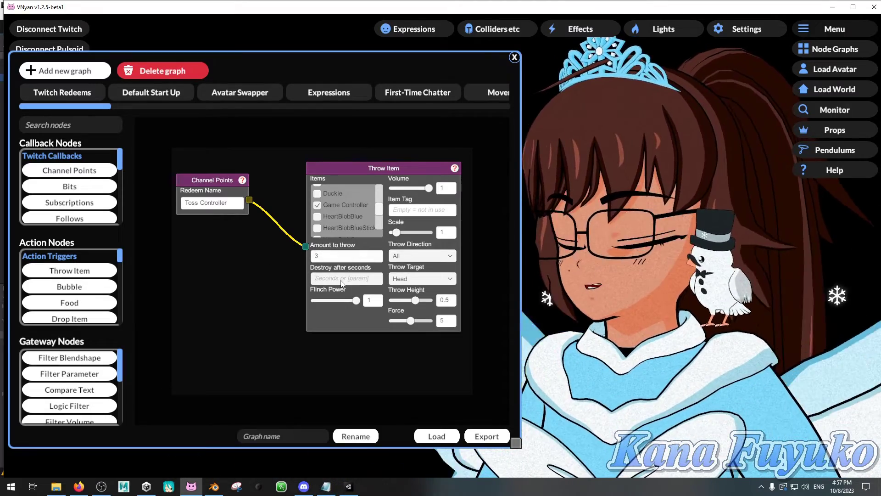
type("0")
key("Return")
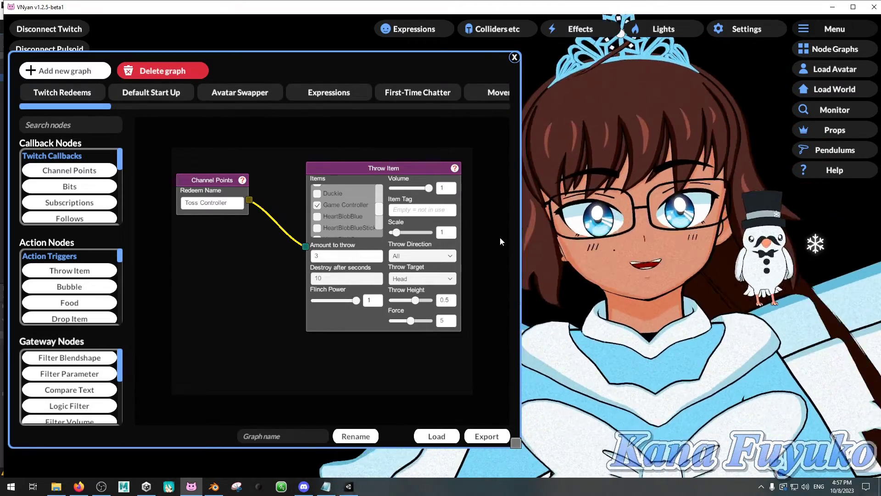
Step: Show the whole avatar and test the throw by sending a signal from the Channel Points node
scroll(634, 252, "down", 10)
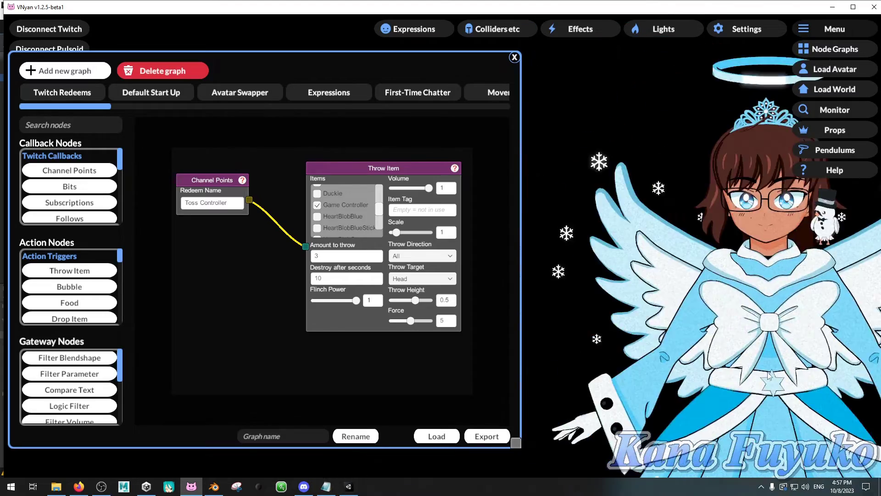
scroll(730, 342, "down", 5)
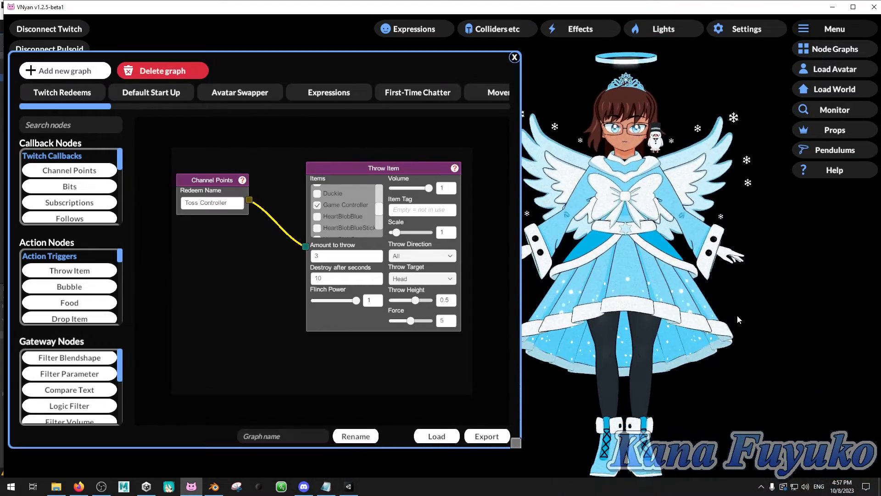
right_click(213, 184)
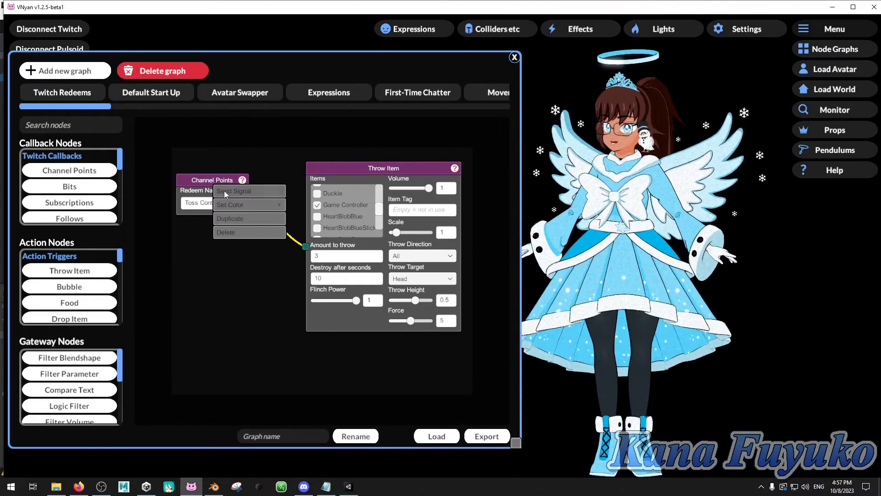
left_click(224, 191)
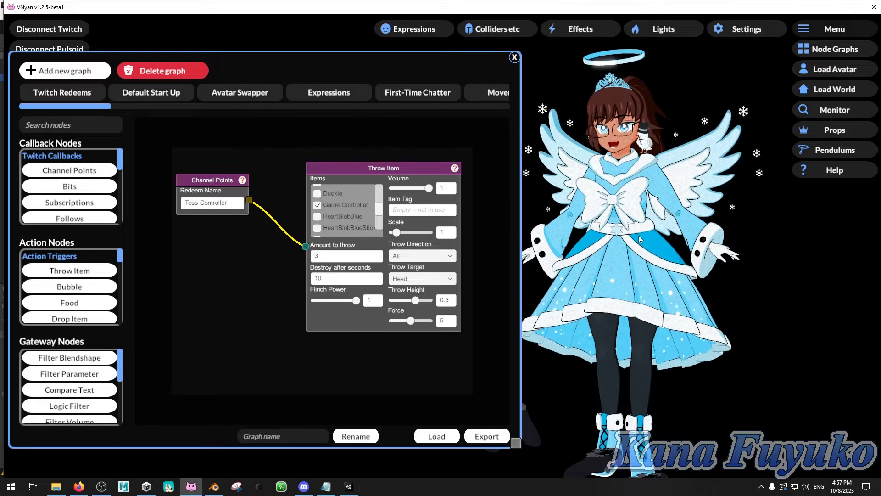
Step: Switch to Unity and export the Game Controller, with Object Is Sticky enabled, as a separate sticky throwable in the Items > Throwables folder
left_click(350, 487)
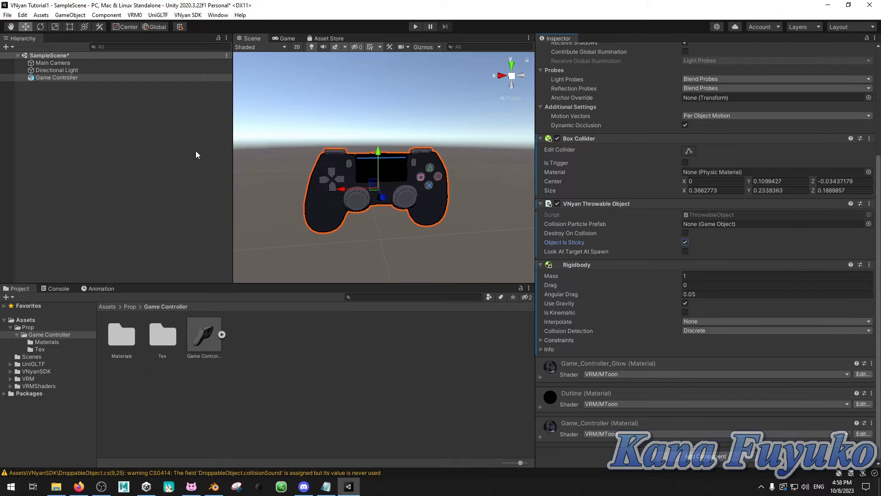
left_click(188, 15)
left_click(230, 31)
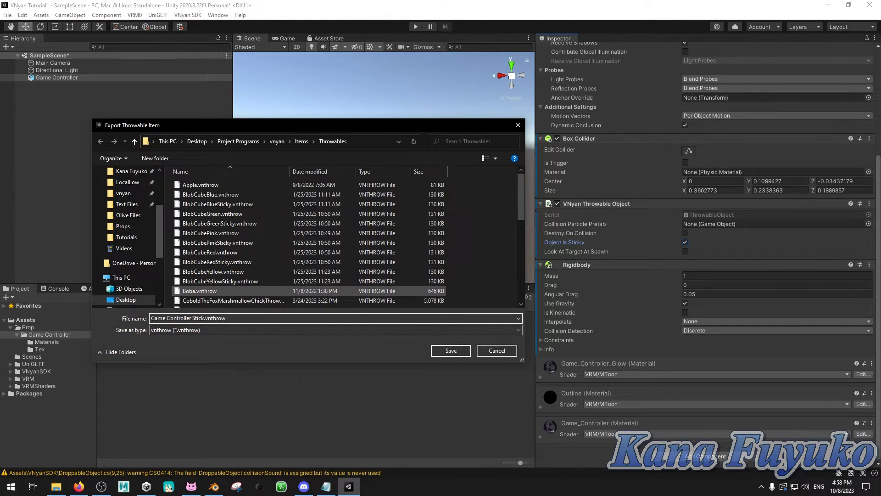
key("Return")
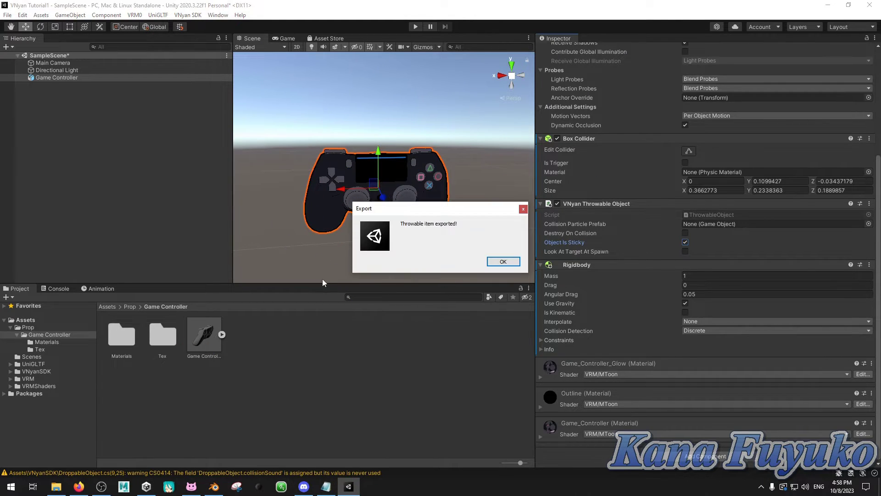
left_click(502, 261)
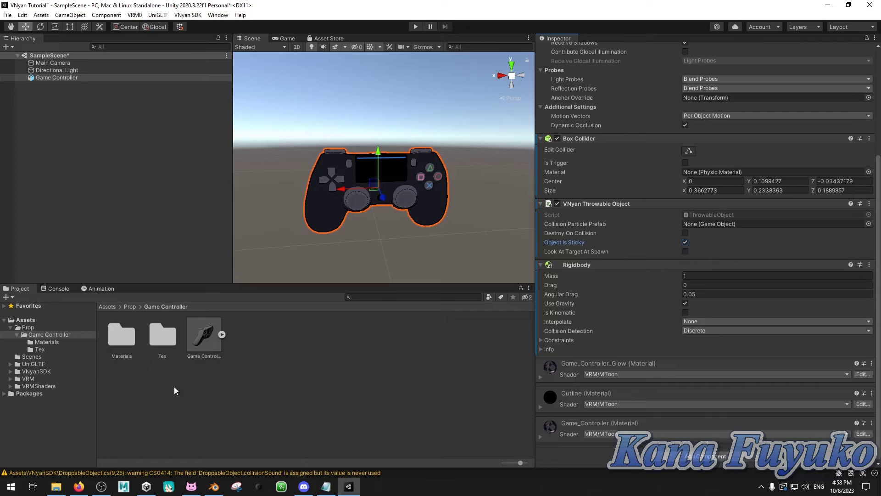
Step: Switch back to VNyan and reload the items from the miscellaneous settings
left_click(191, 487)
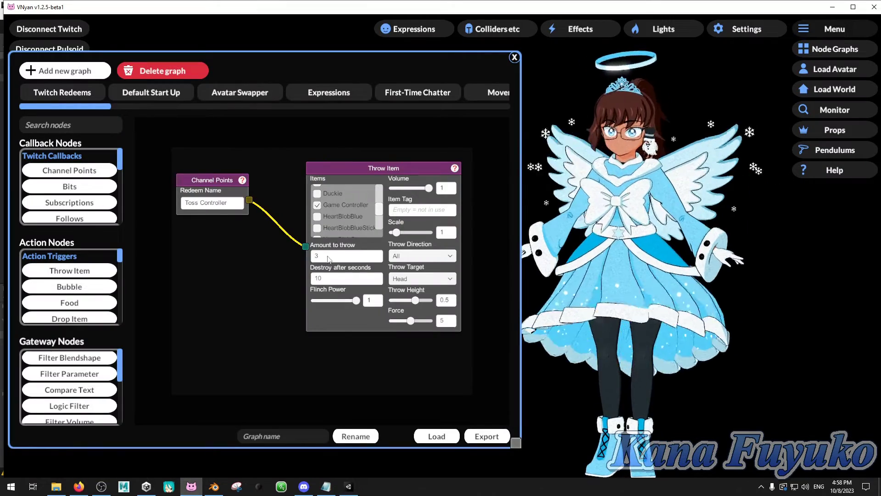
left_click(515, 57)
left_click(747, 29)
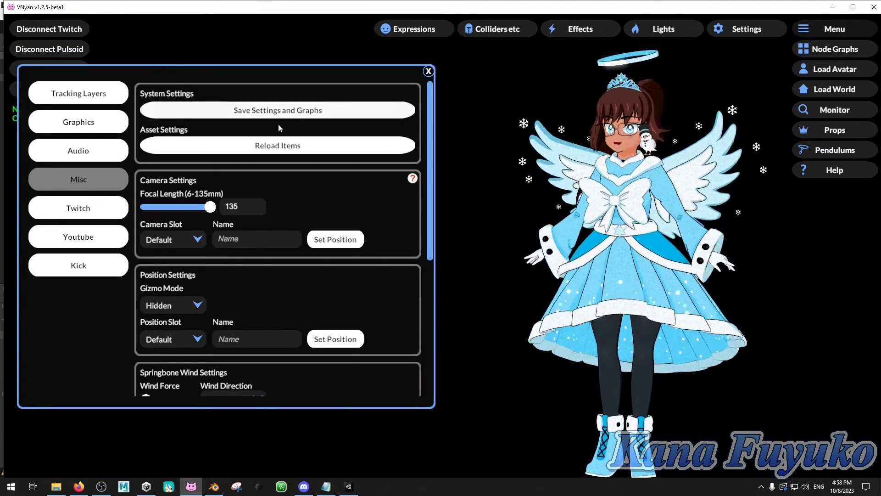
left_click(268, 140)
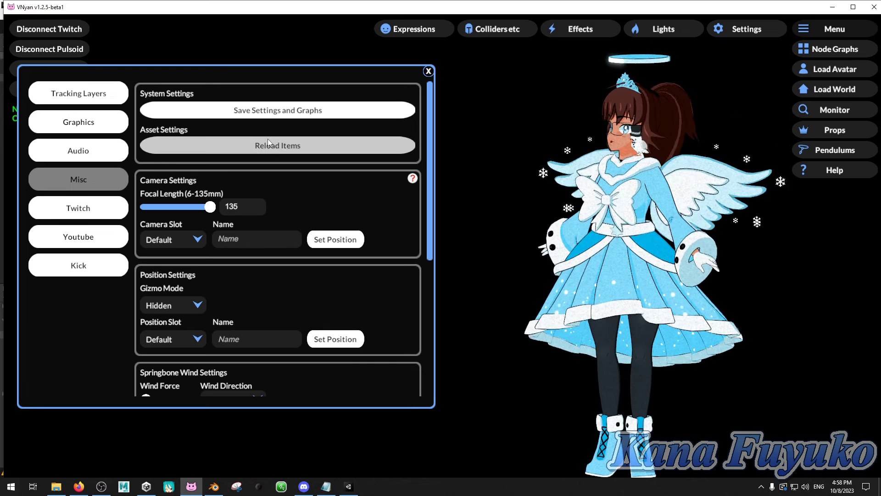
left_click(429, 72)
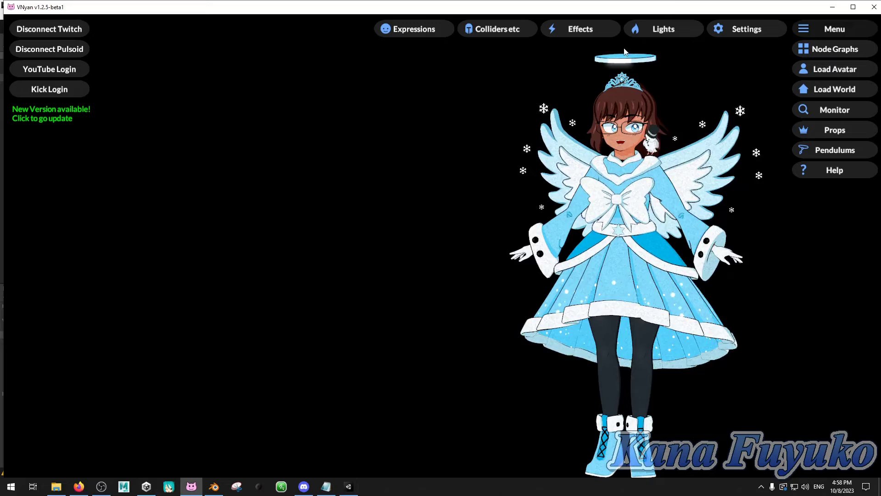
Step: Check the Throw Item node's item list and test the Channel Points node again before closing the graph window
left_click(806, 49)
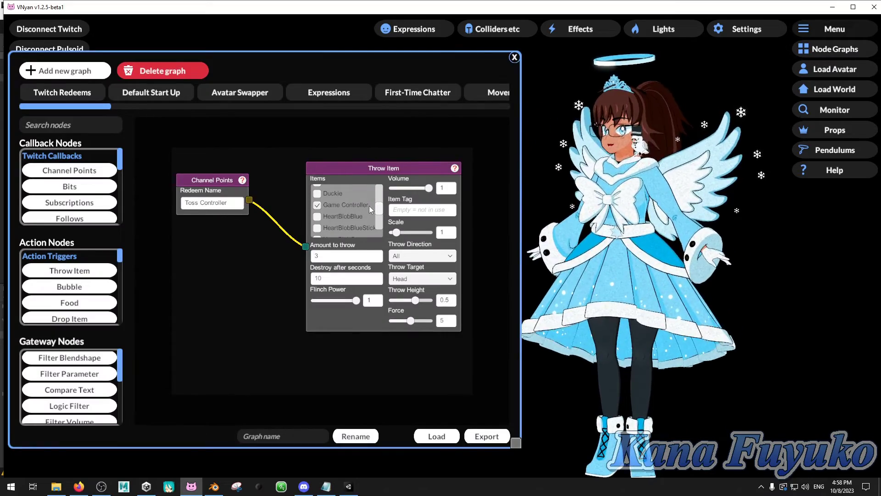
scroll(365, 210, "down", 3)
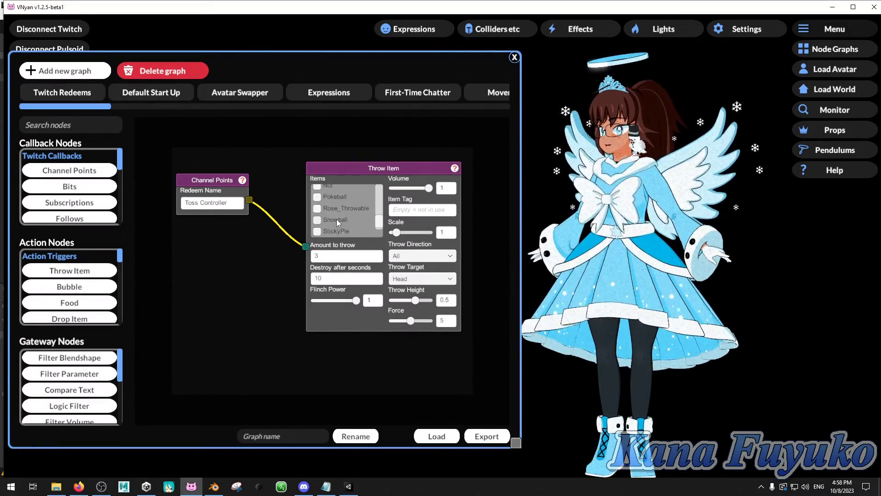
scroll(346, 211, "up", 2)
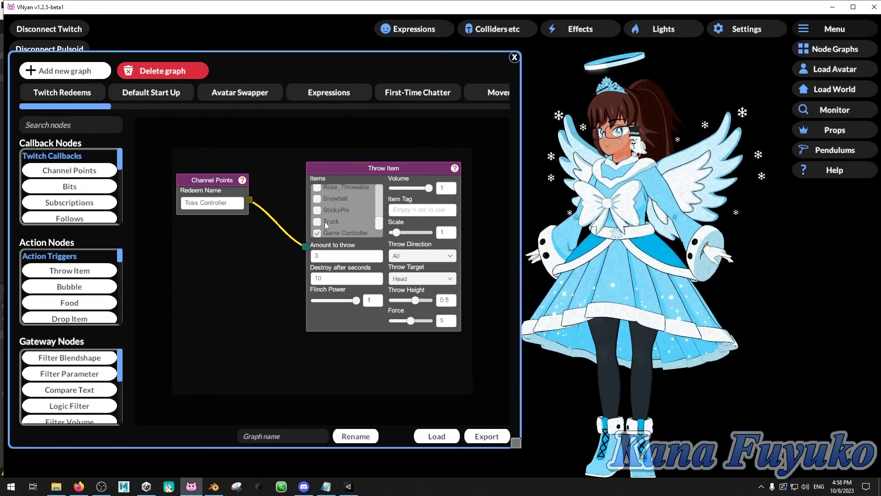
scroll(332, 200, "up", 1)
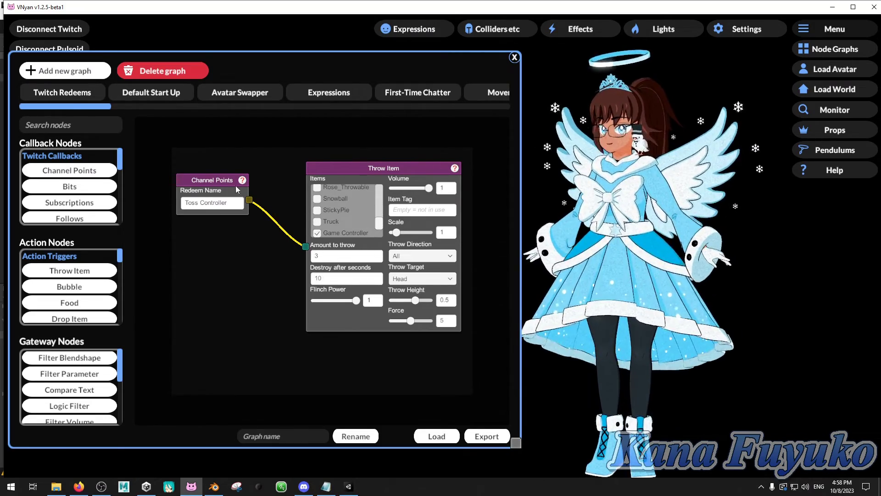
right_click(222, 180)
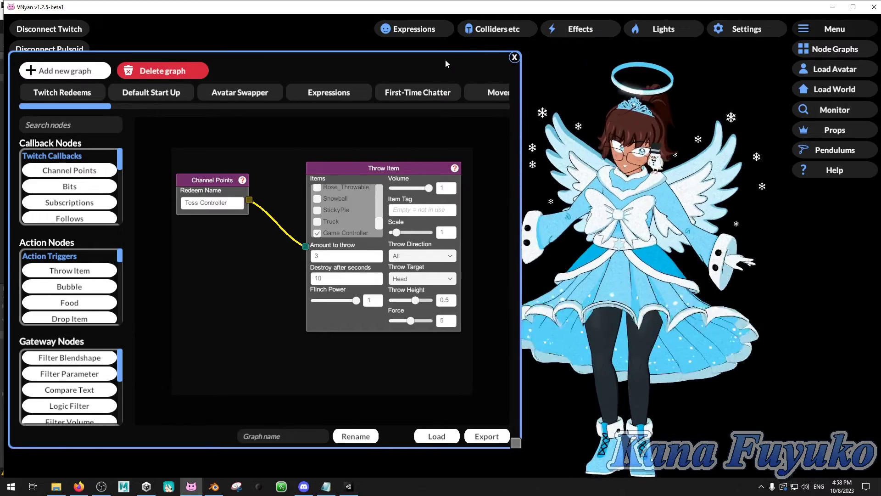
left_click_drag(446, 64, 456, 68)
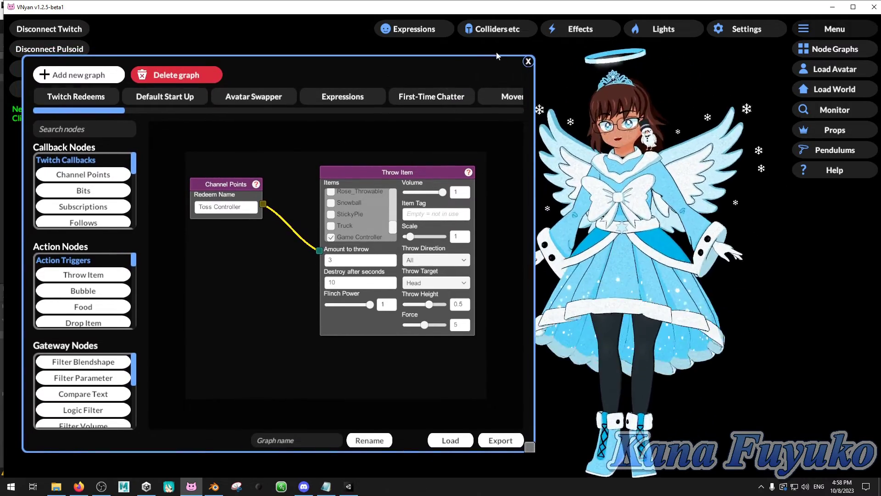
left_click(528, 61)
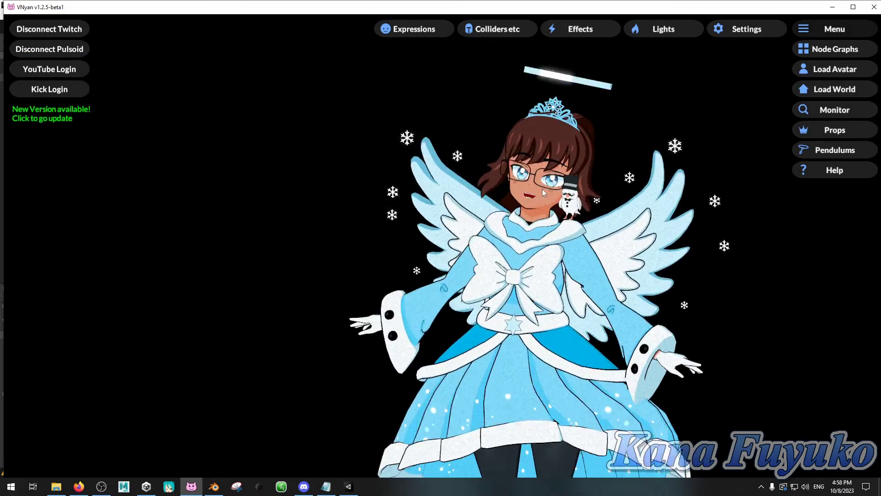